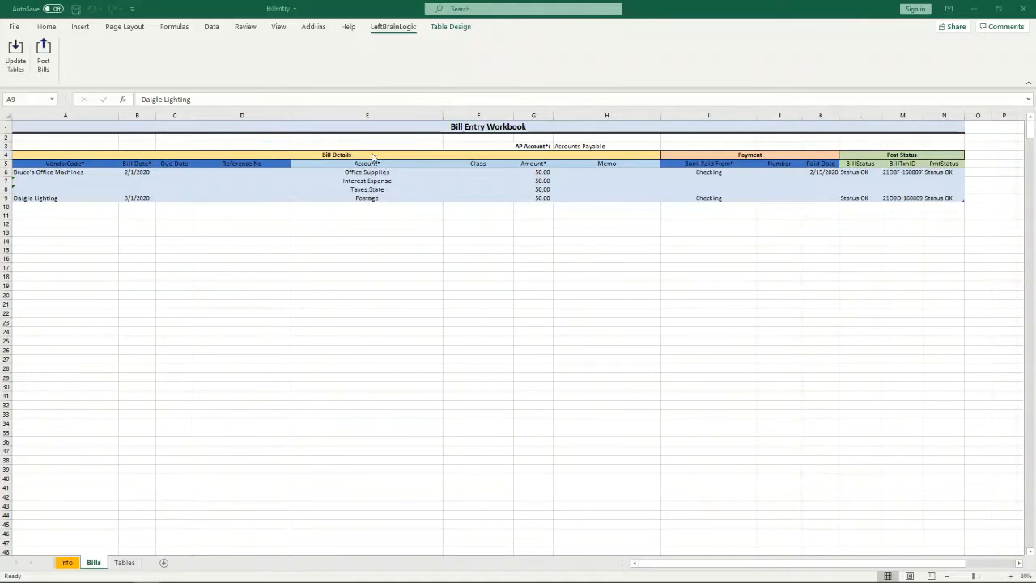
# - Examine the Bill Details, Payment and Post Status sections of the bill table and the Bill Details header columns from VendorCode to Reference No
pyautogui.click(331, 156)
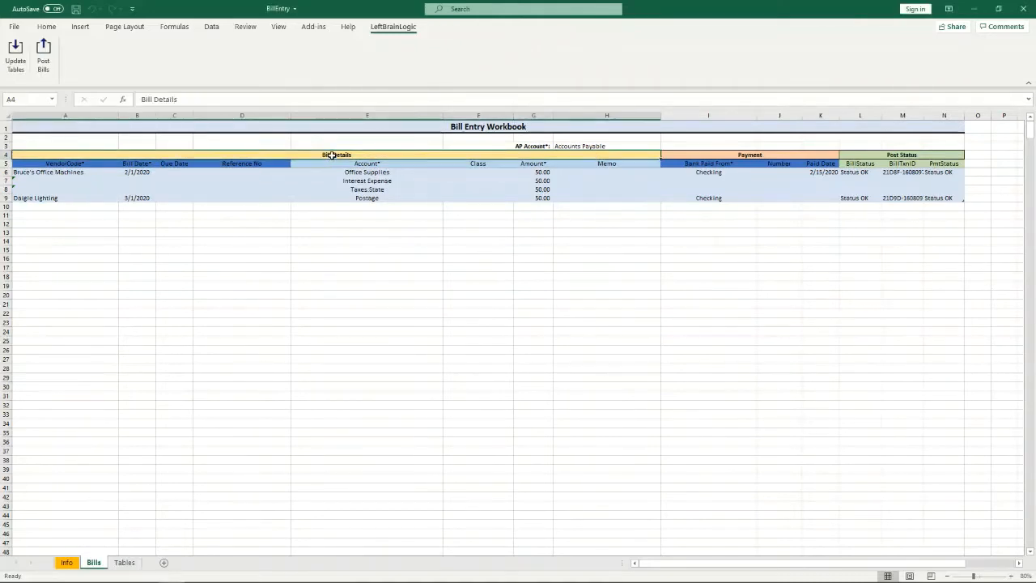
pyautogui.moveTo(331, 156); pyautogui.dragTo(319, 202)
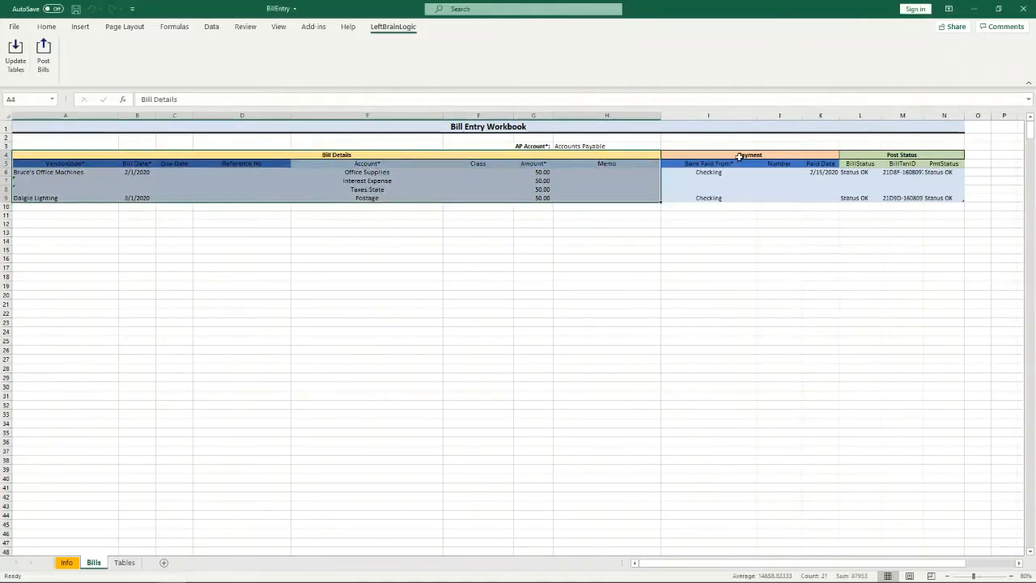
pyautogui.moveTo(739, 156); pyautogui.dragTo(736, 197)
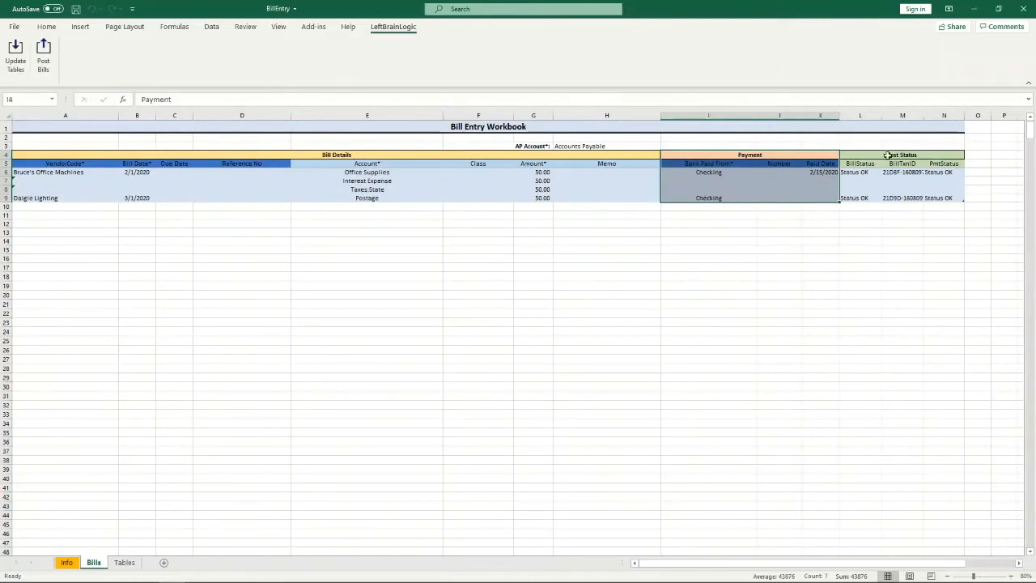
pyautogui.moveTo(888, 155); pyautogui.dragTo(889, 199)
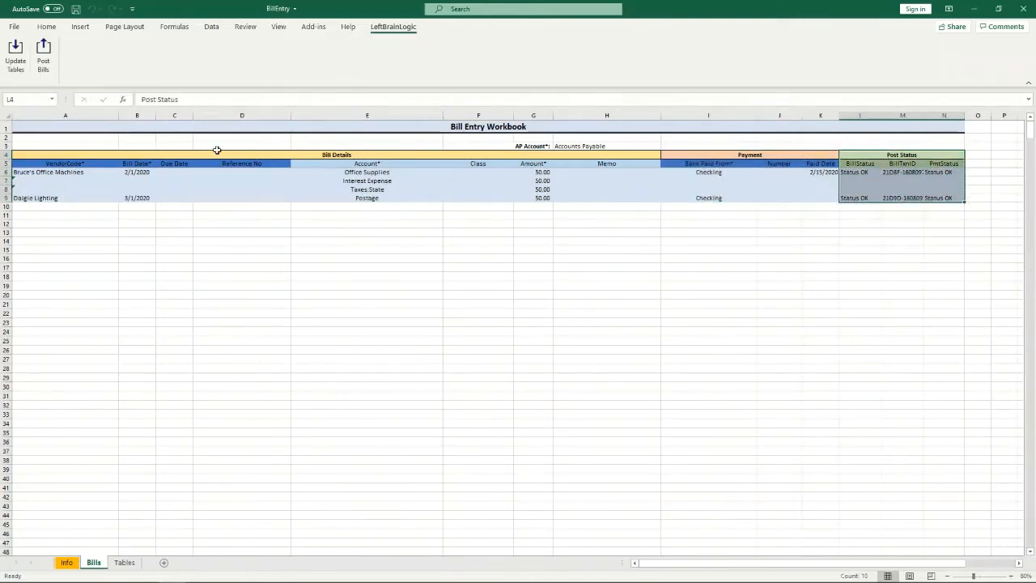
pyautogui.moveTo(222, 155); pyautogui.dragTo(224, 196)
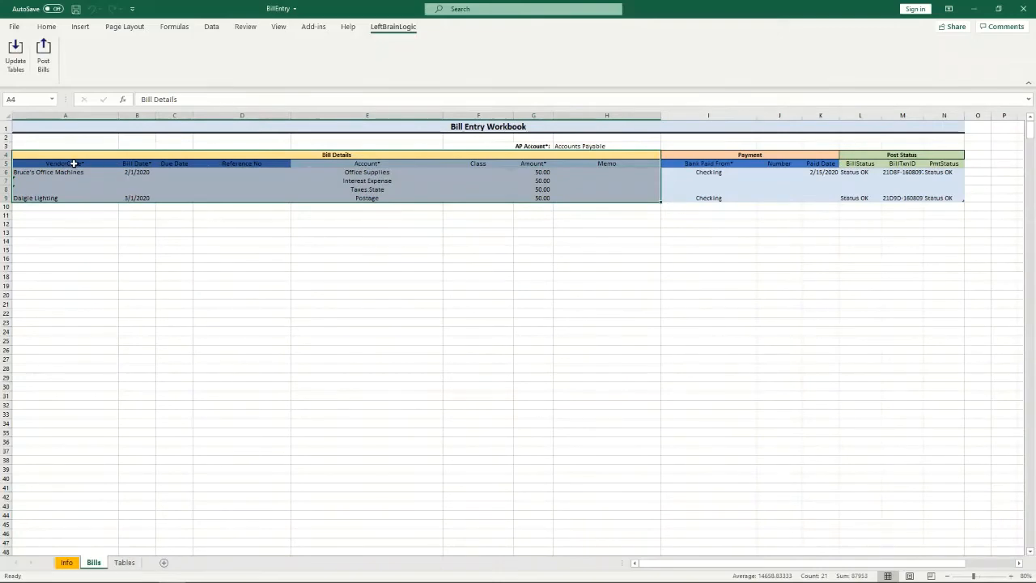
pyautogui.moveTo(74, 164); pyautogui.dragTo(237, 163)
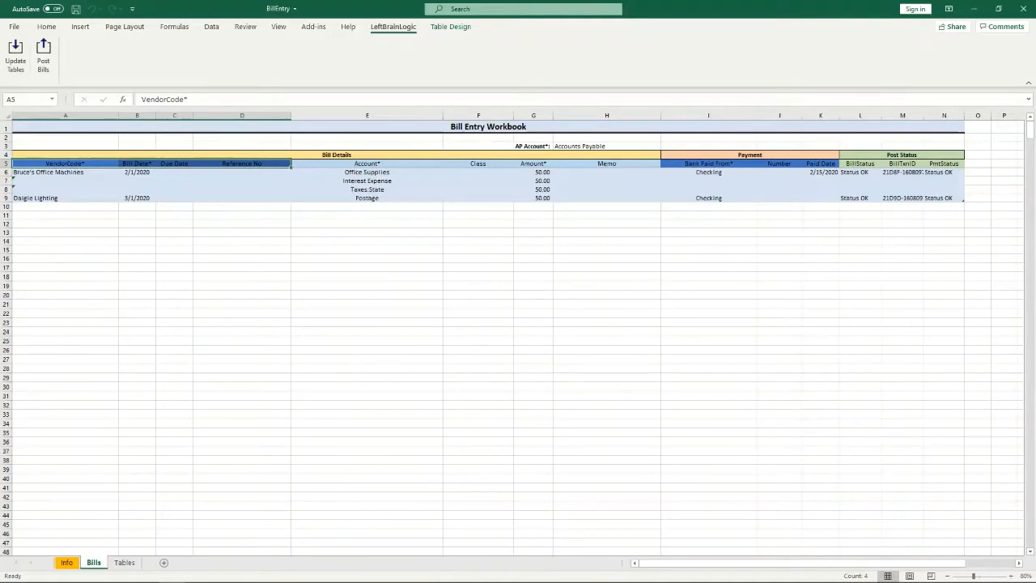
# - Switch to QuickBooks and open a new bill entry form for the vendor Bruce's Office Machines
pyautogui.hotkey('alt', 'Tab')
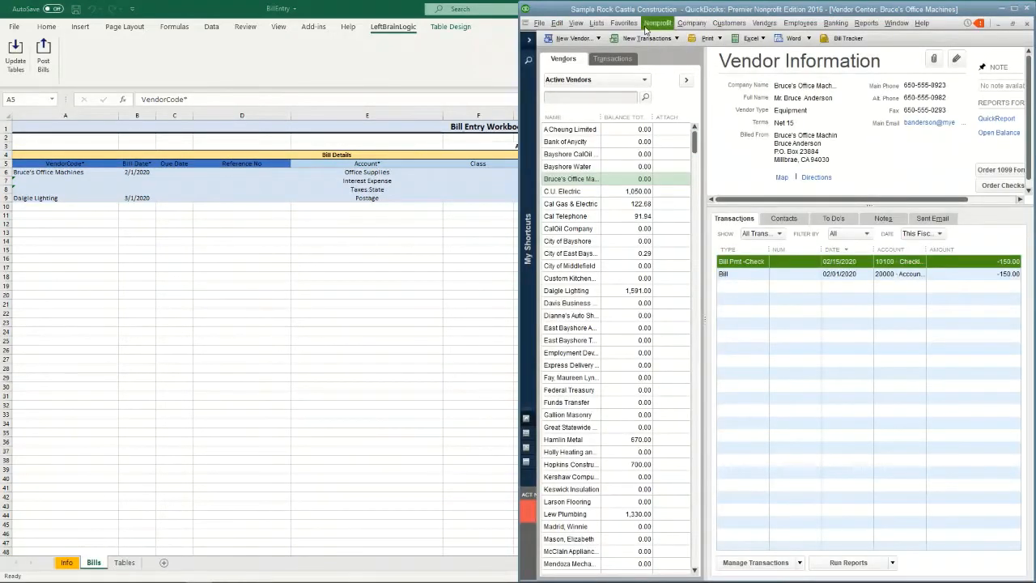
pyautogui.click(764, 23)
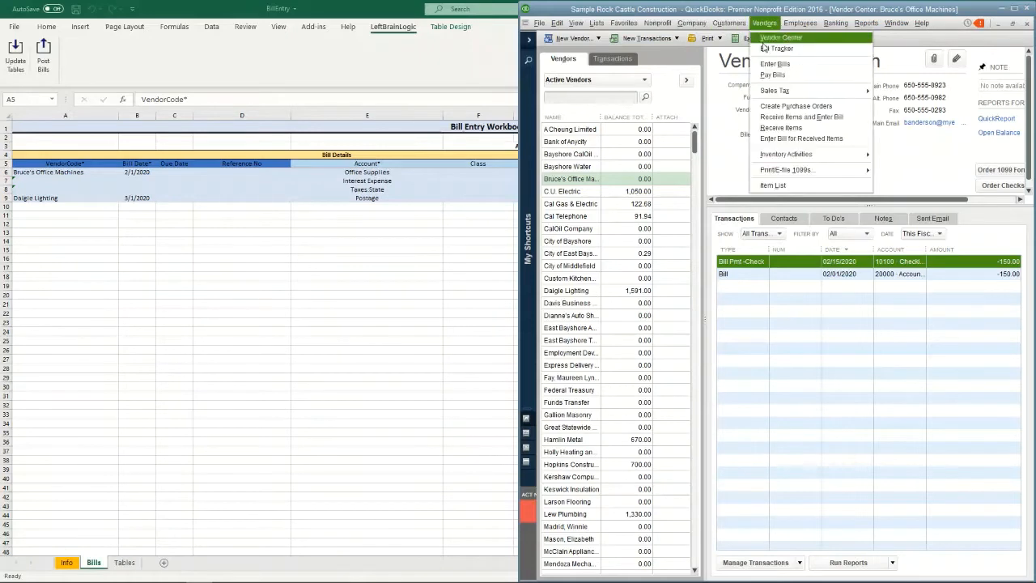
pyautogui.click(778, 67)
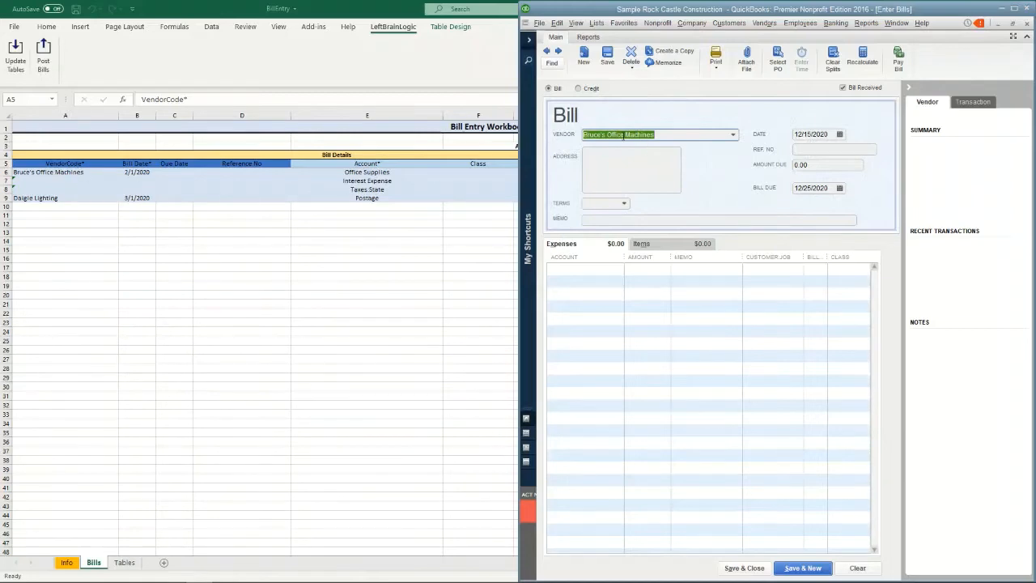
pyautogui.click(800, 134)
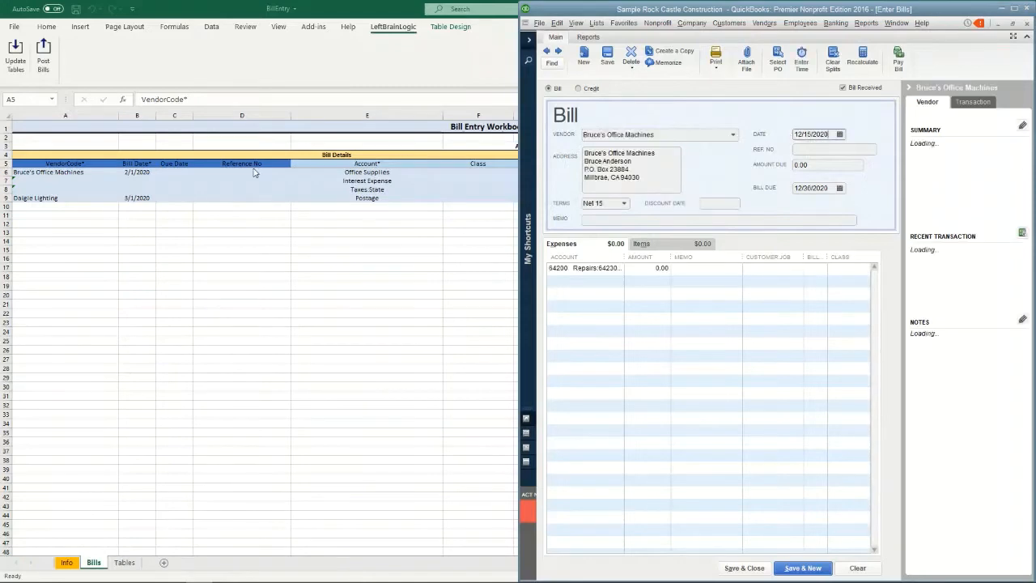
# - Compare the Due Date column in the Excel workbook with the header fields of the QuickBooks bill form
pyautogui.click(168, 167)
pyautogui.click(170, 164)
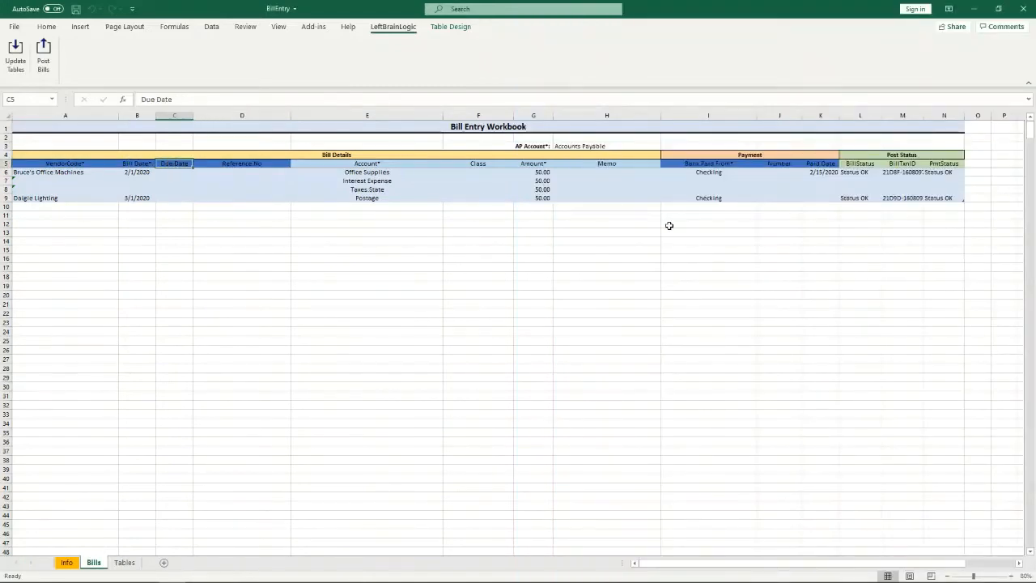
pyautogui.hotkey('alt', 'Tab')
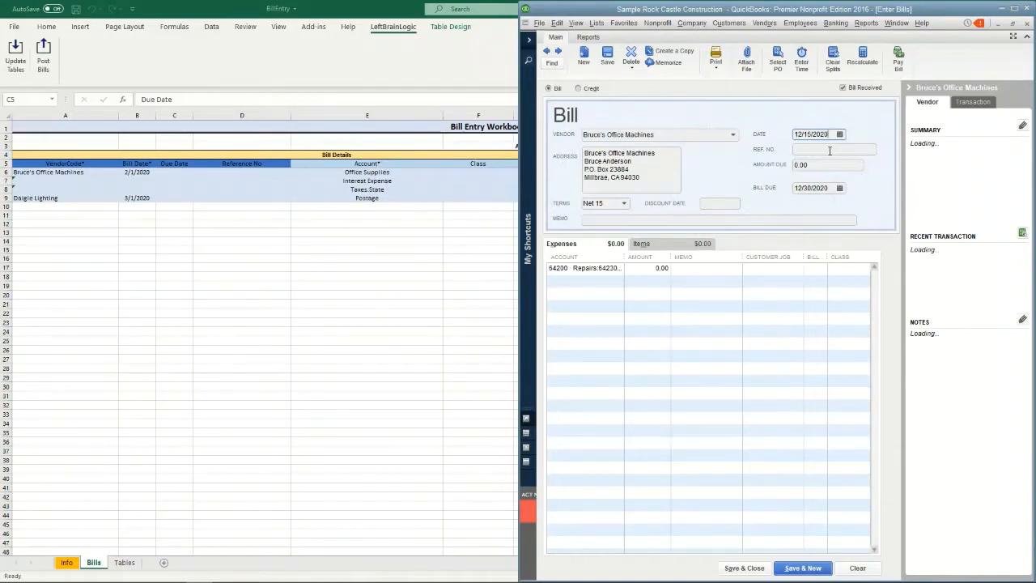
pyautogui.click(384, 175)
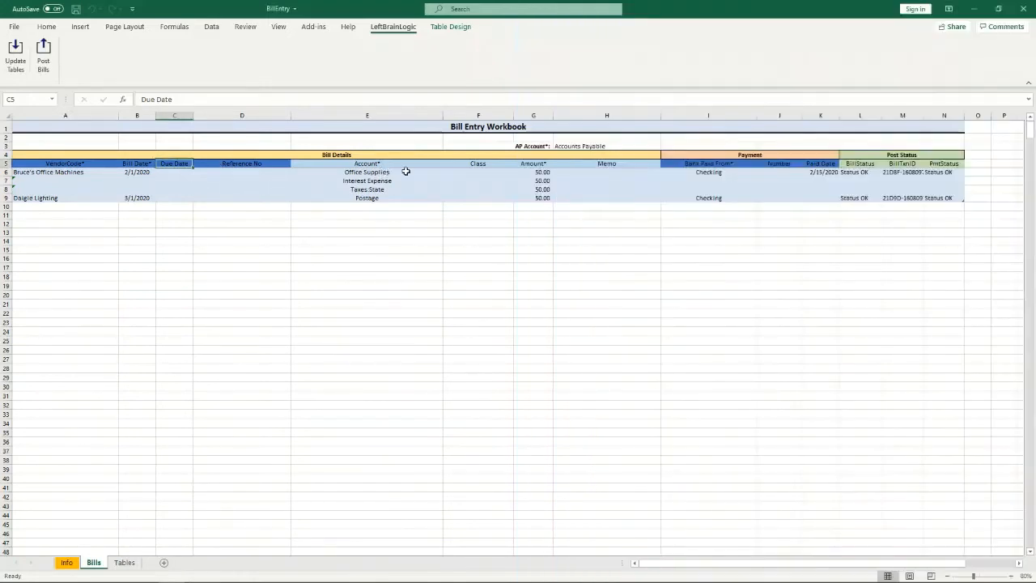
# - Compare the workbook's Account, Class, Amount and Memo columns with the expense lines of the QuickBooks bill form
pyautogui.click(541, 171)
pyautogui.moveTo(541, 172); pyautogui.dragTo(541, 188)
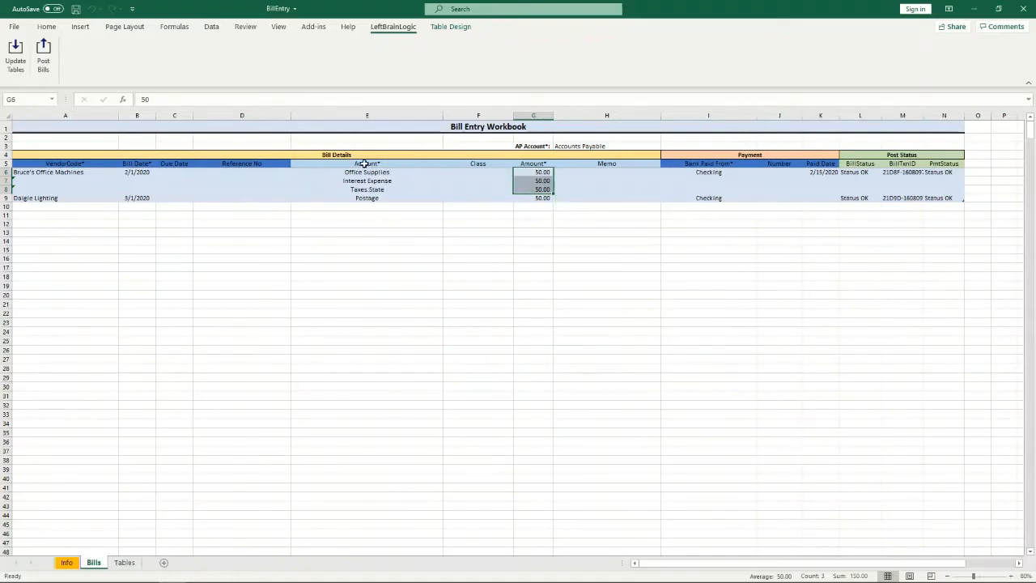
pyautogui.moveTo(363, 163); pyautogui.dragTo(607, 164)
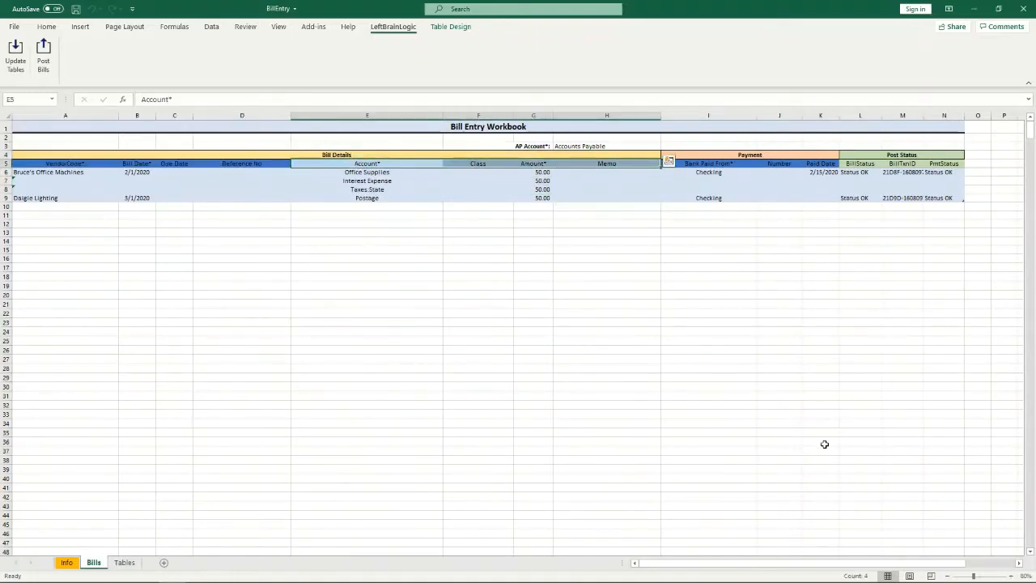
pyautogui.hscroll(3, 1017, 567)
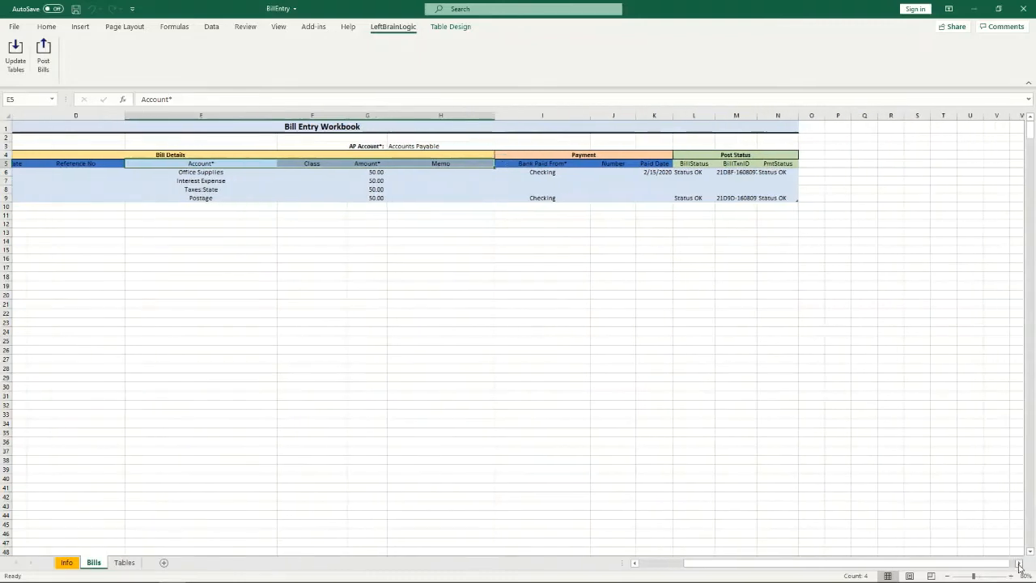
pyautogui.hotkey('alt', 'Tab')
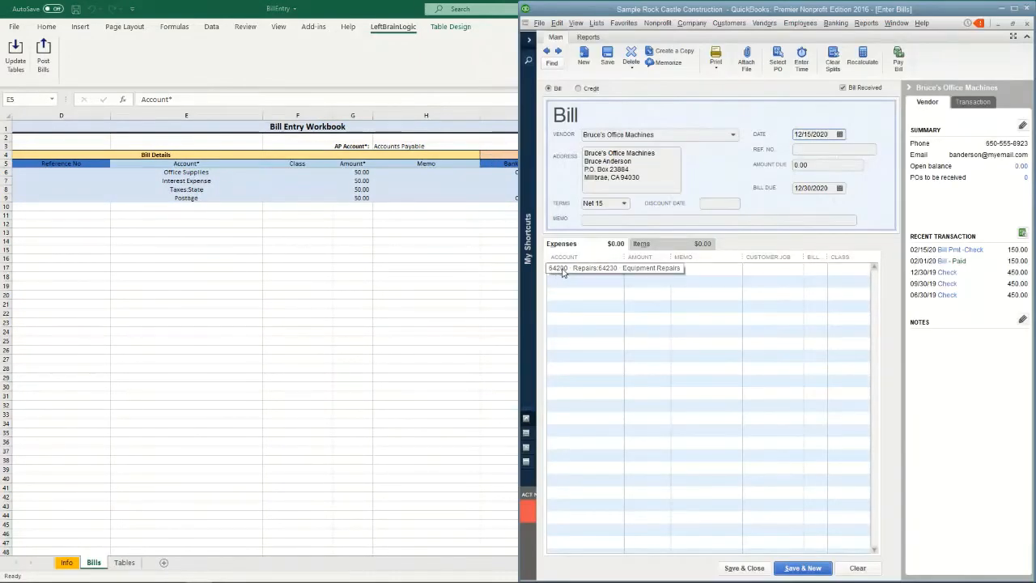
pyautogui.press('Tab')
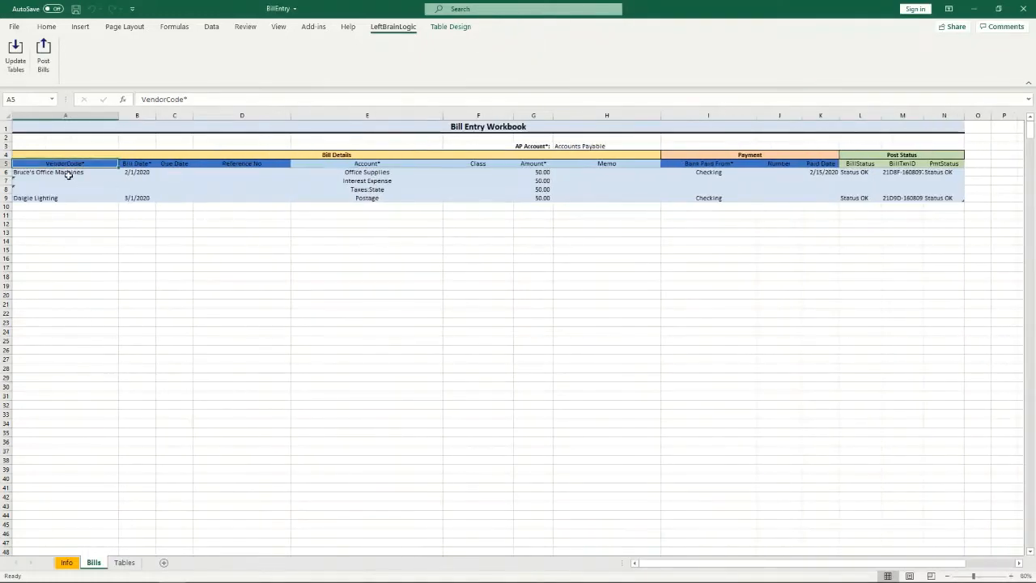
# - Examine the Bruce's Office Machines bill in rows 6 to 8, including its header cells, account lines and blank vendor cells
pyautogui.moveTo(65, 173); pyautogui.dragTo(249, 173)
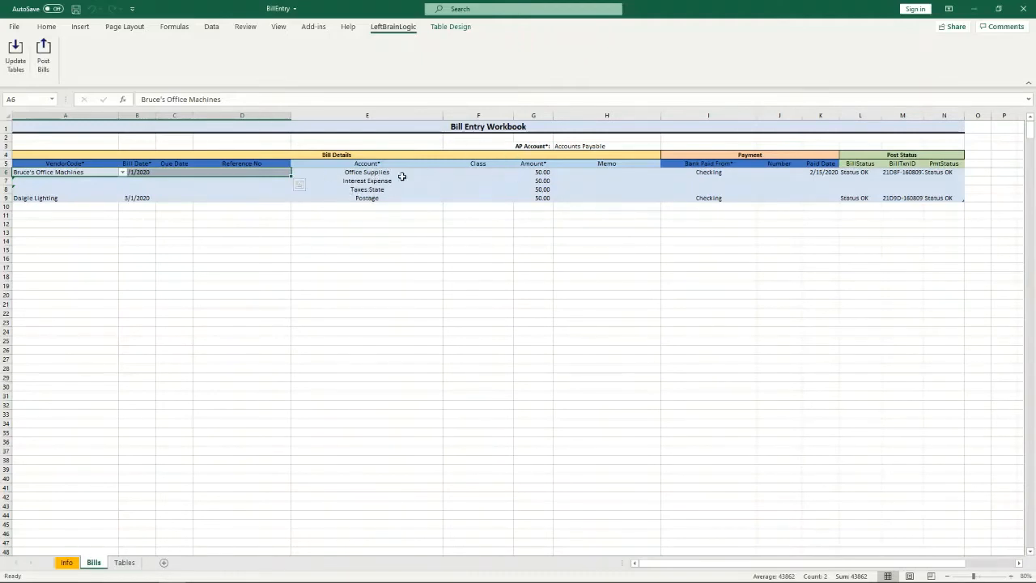
pyautogui.click(366, 173)
pyautogui.click(367, 180)
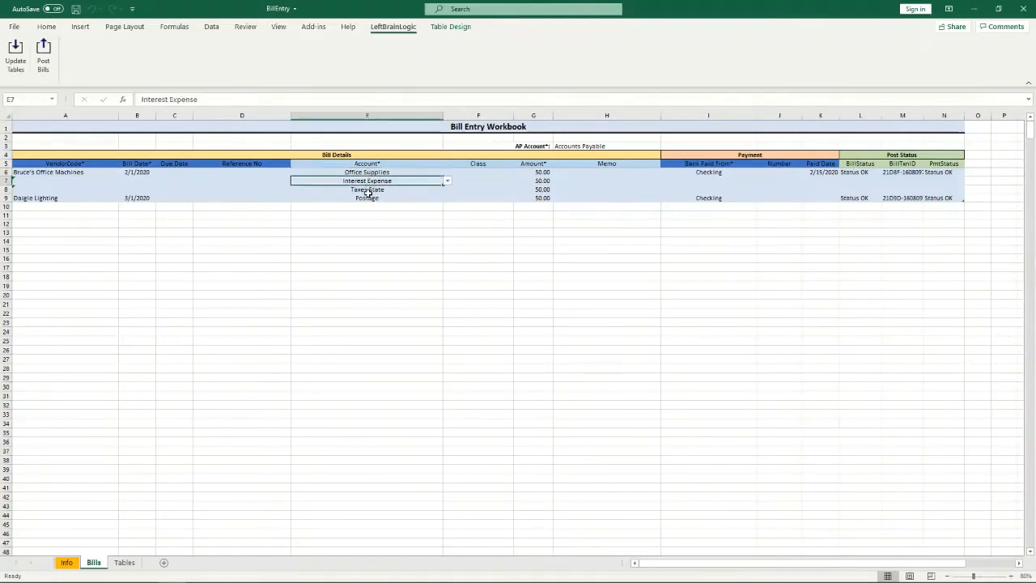
pyautogui.click(369, 189)
pyautogui.click(29, 182)
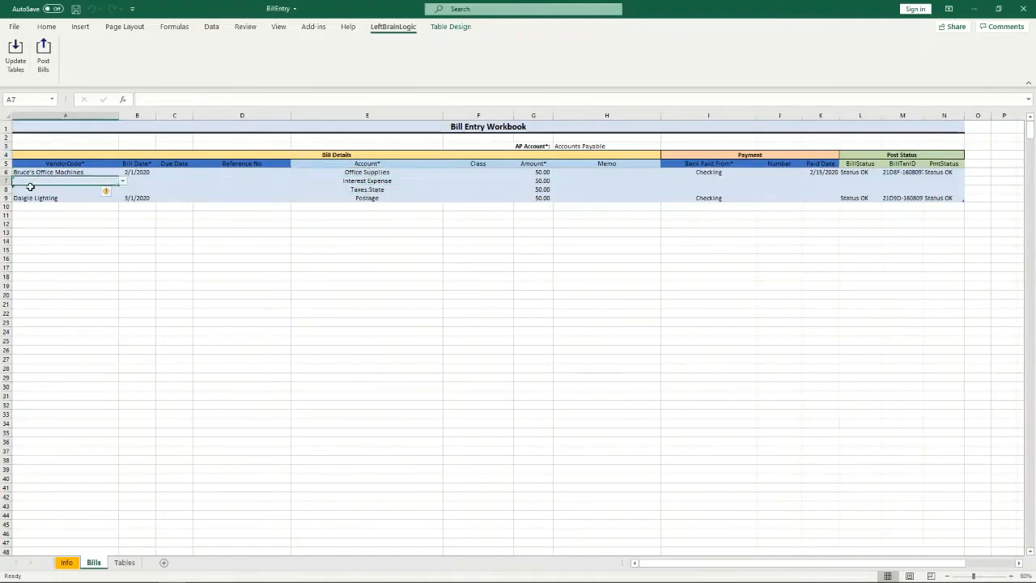
pyautogui.click(37, 191)
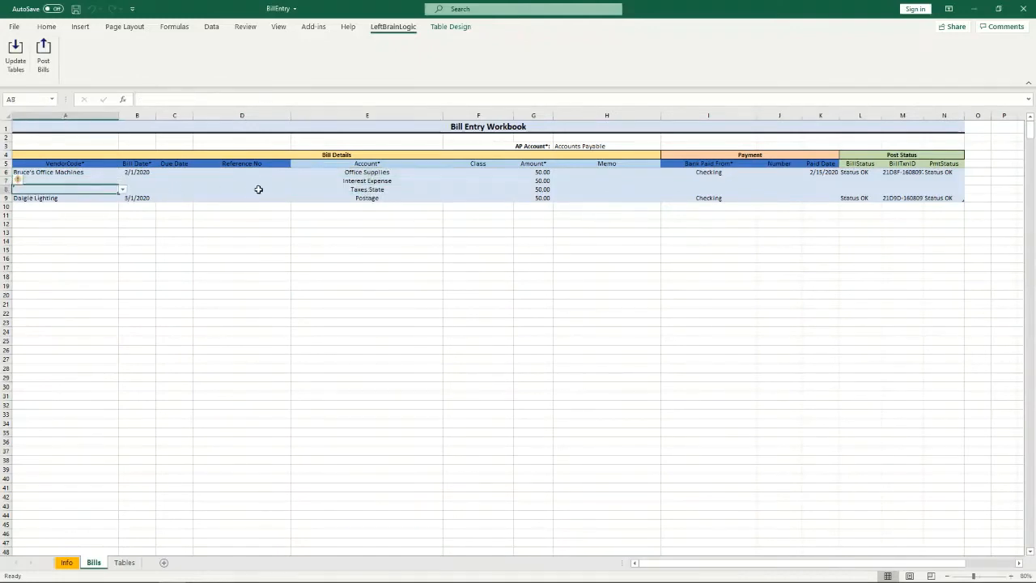
pyautogui.click(64, 180)
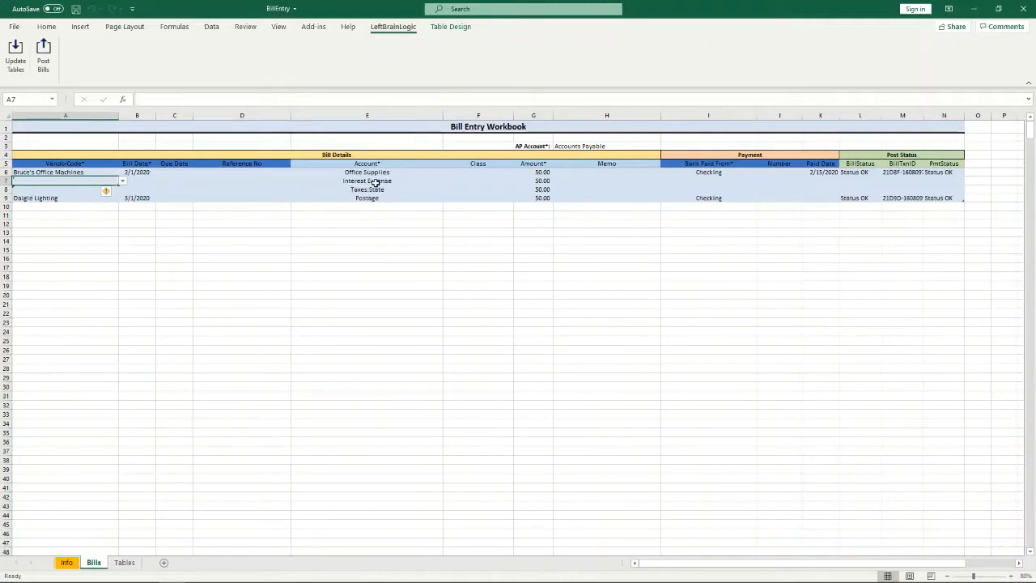
pyautogui.moveTo(377, 183); pyautogui.dragTo(551, 182)
pyautogui.click(54, 174)
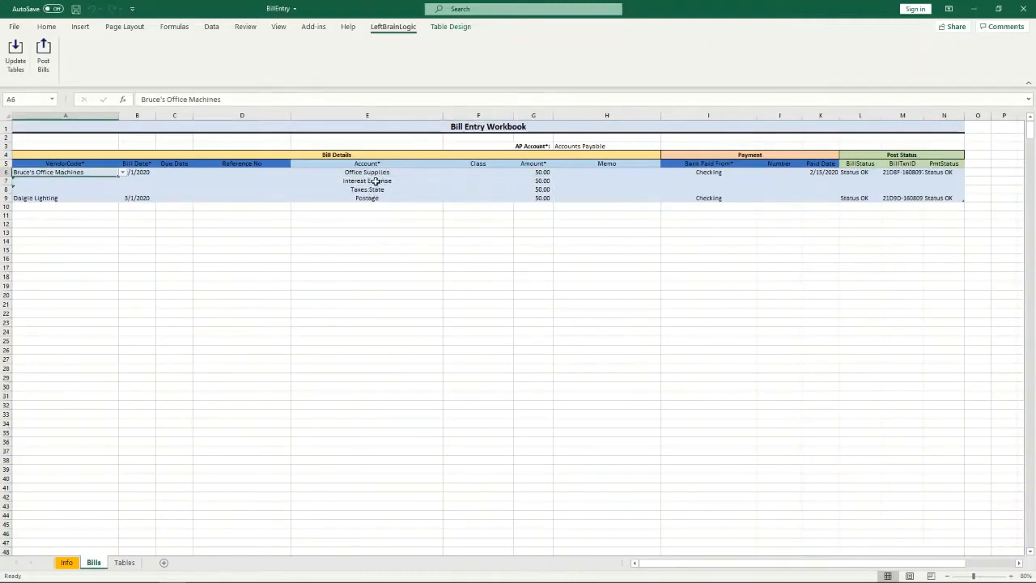
# - Examine the vendor and account cells of the Daigle Lighting bill in row 9
pyautogui.click(48, 200)
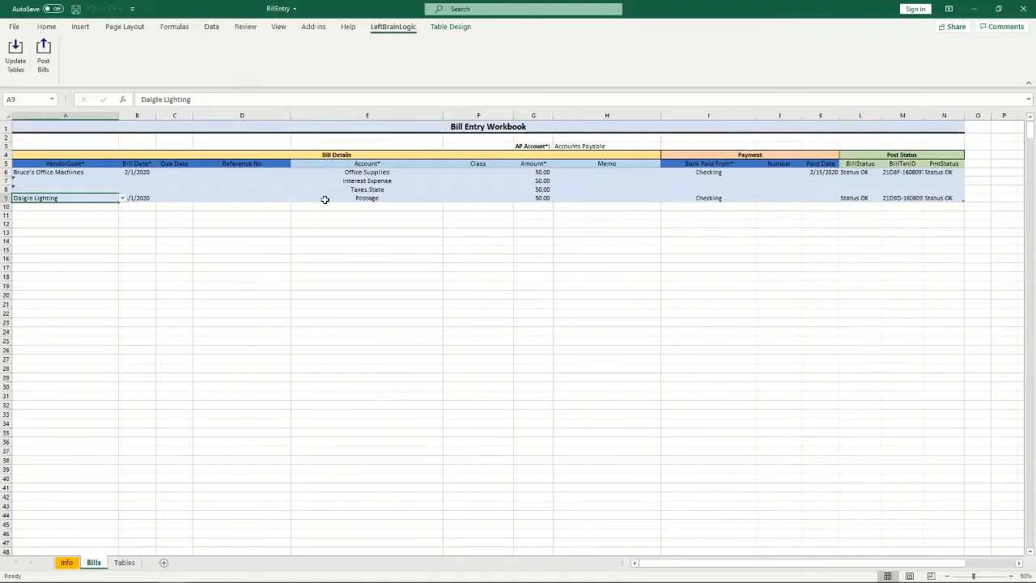
pyautogui.click(381, 199)
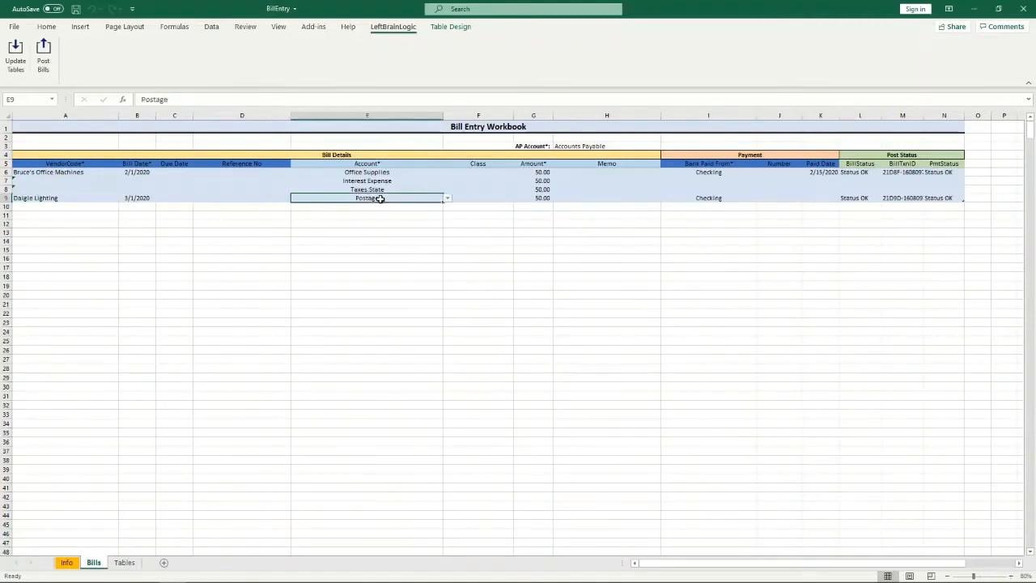
pyautogui.click(27, 198)
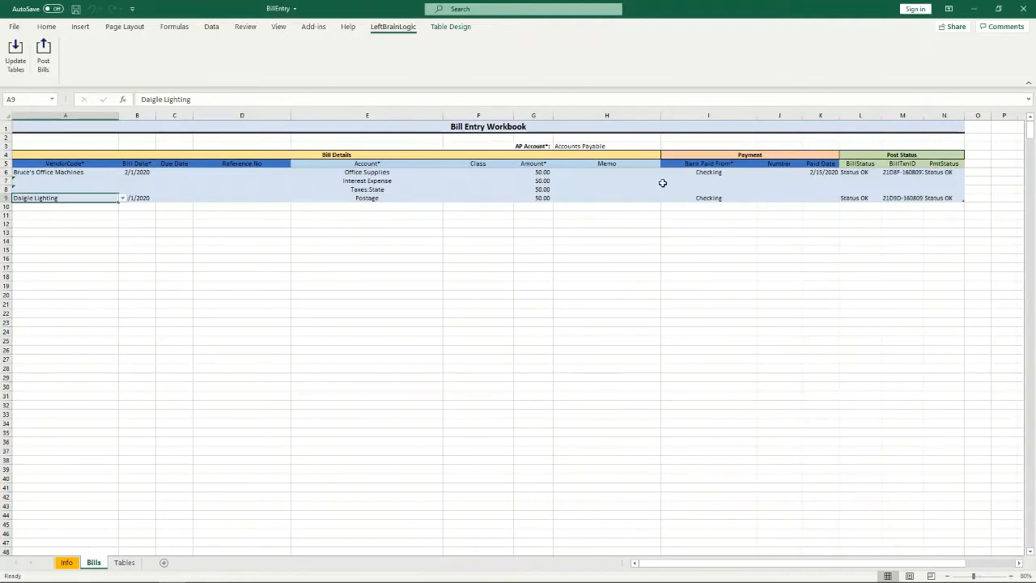
# - Clear the Bank Paid From, Number and Paid Date entries for rows 6 to 9 of the Payment section
pyautogui.moveTo(759, 154); pyautogui.dragTo(758, 198)
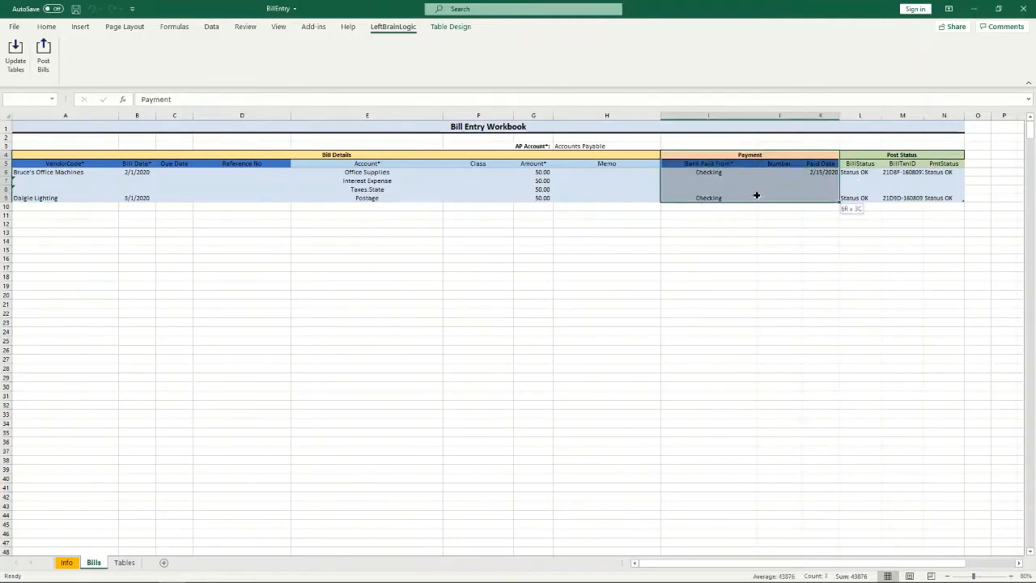
pyautogui.click(708, 173)
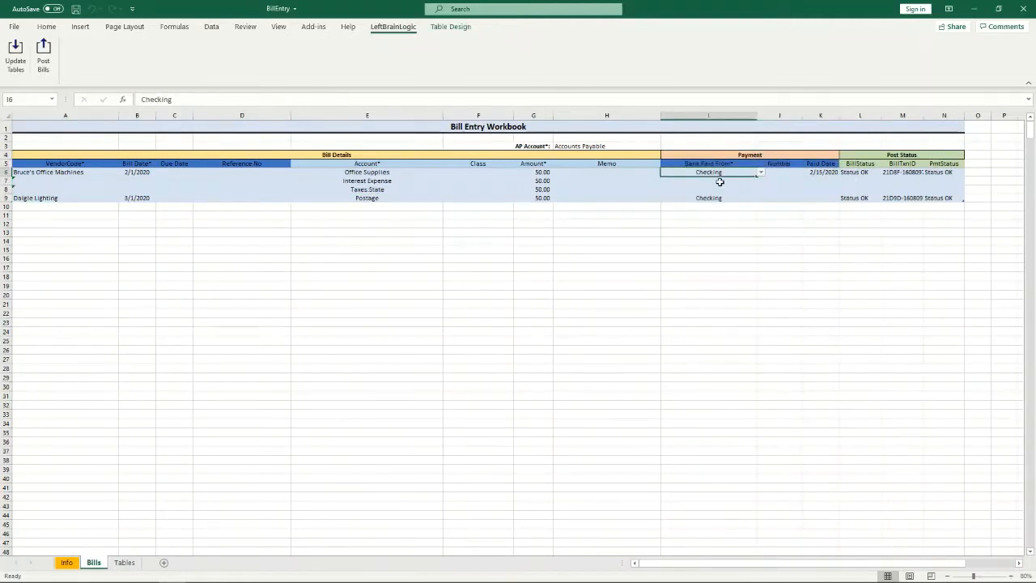
pyautogui.hotkey('shift', 'Right')
pyautogui.hotkey('shift', 'Right')
pyautogui.hotkey('shift', 'Down')
pyautogui.hotkey('shift', 'Down')
pyautogui.hotkey('shift', 'Down')
pyautogui.press('Delete')
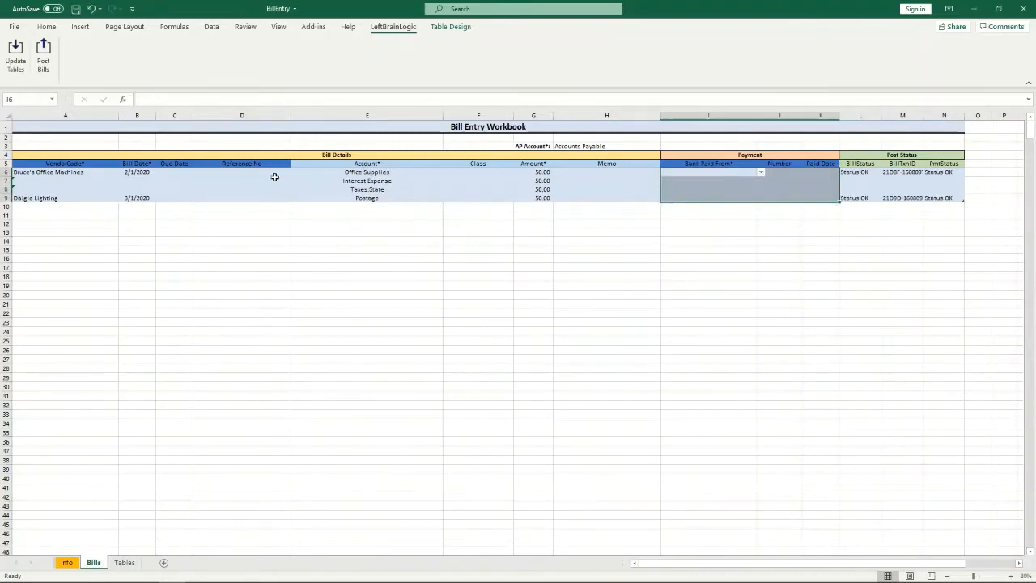
pyautogui.click(761, 250)
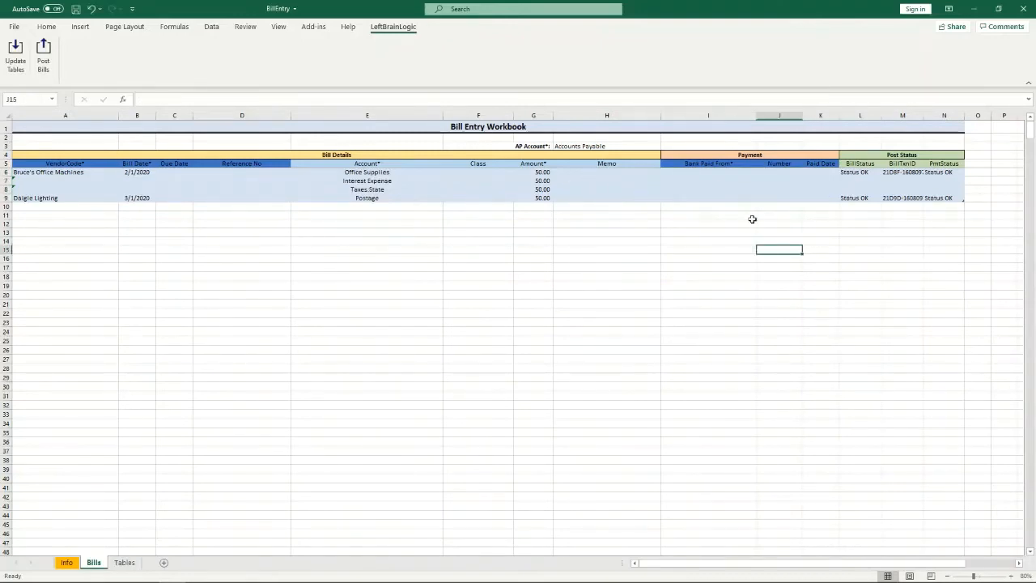
# - Set Bank Paid From to Checking for the Bruce's Office Machines bill and select its Paid Date cell
pyautogui.click(718, 172)
pyautogui.click(761, 172)
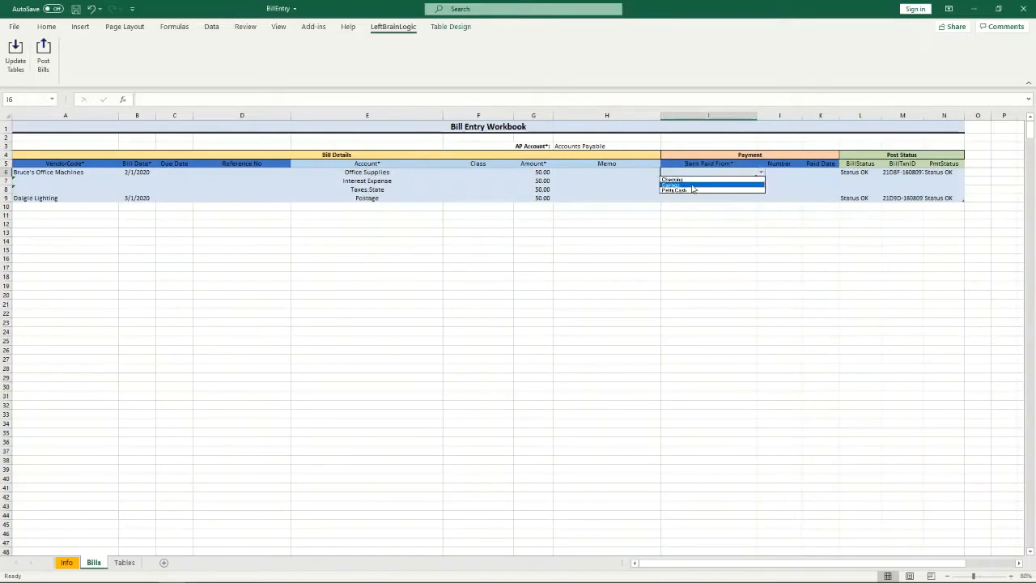
pyautogui.click(691, 180)
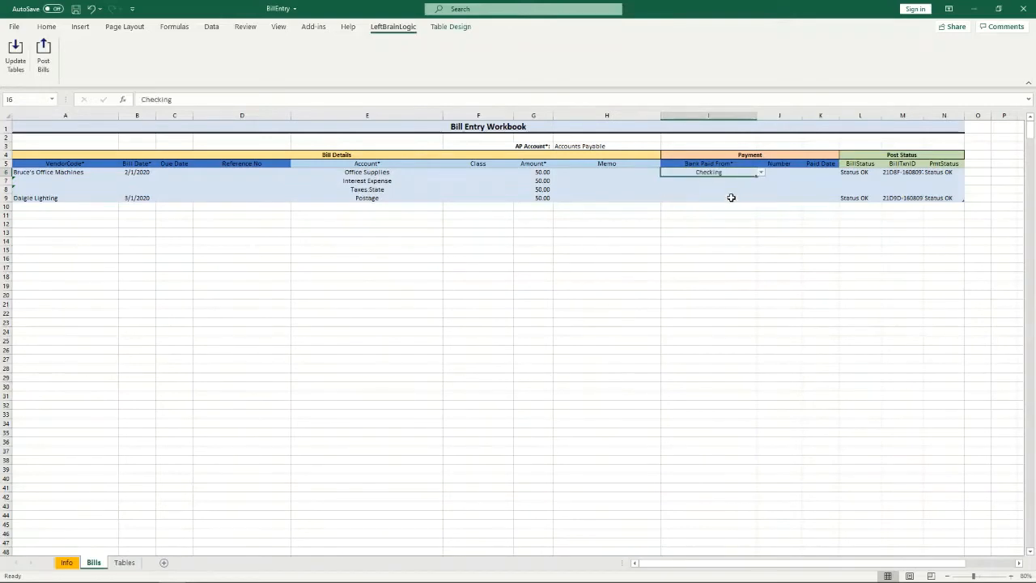
pyautogui.click(771, 174)
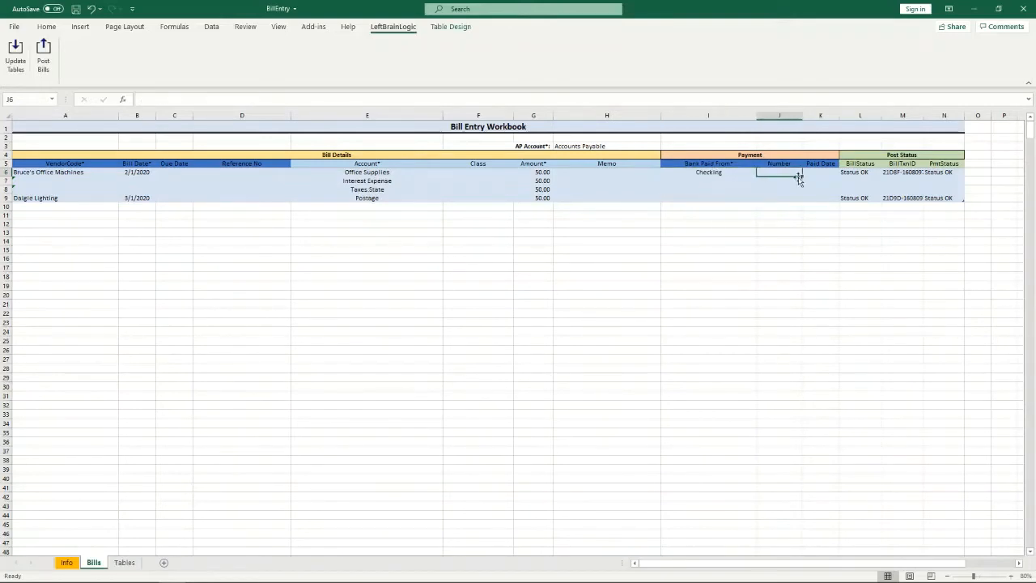
pyautogui.click(810, 172)
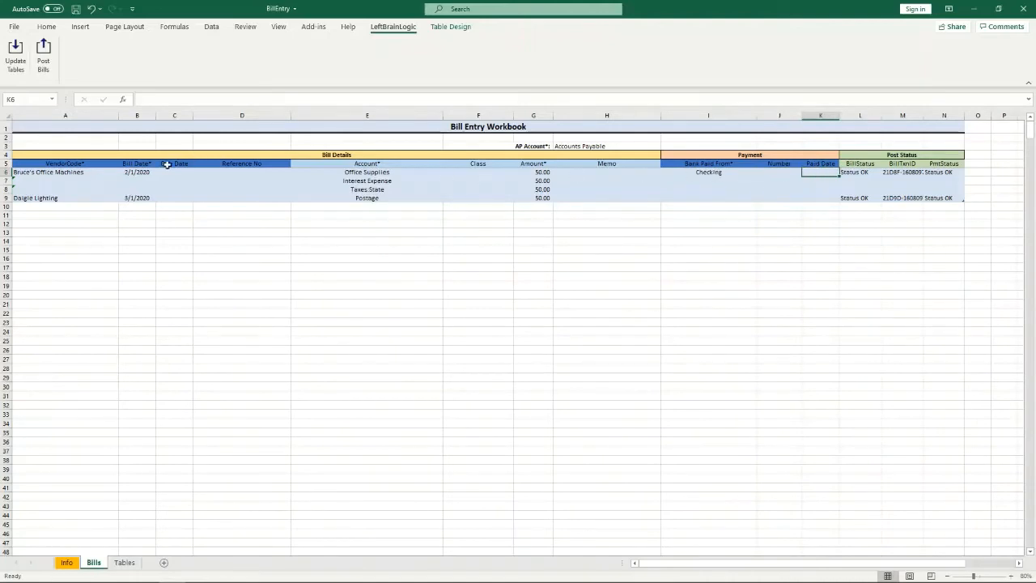
# - Set the Paid Date of the Bruce's Office Machines bill in row 6 to 2/15/2020
pyautogui.click(143, 174)
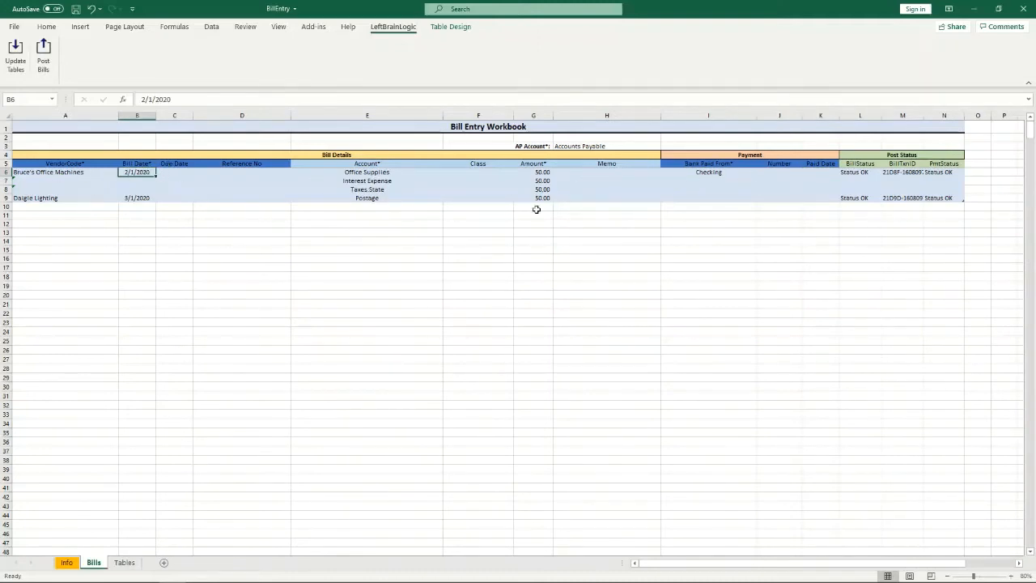
pyautogui.click(829, 173)
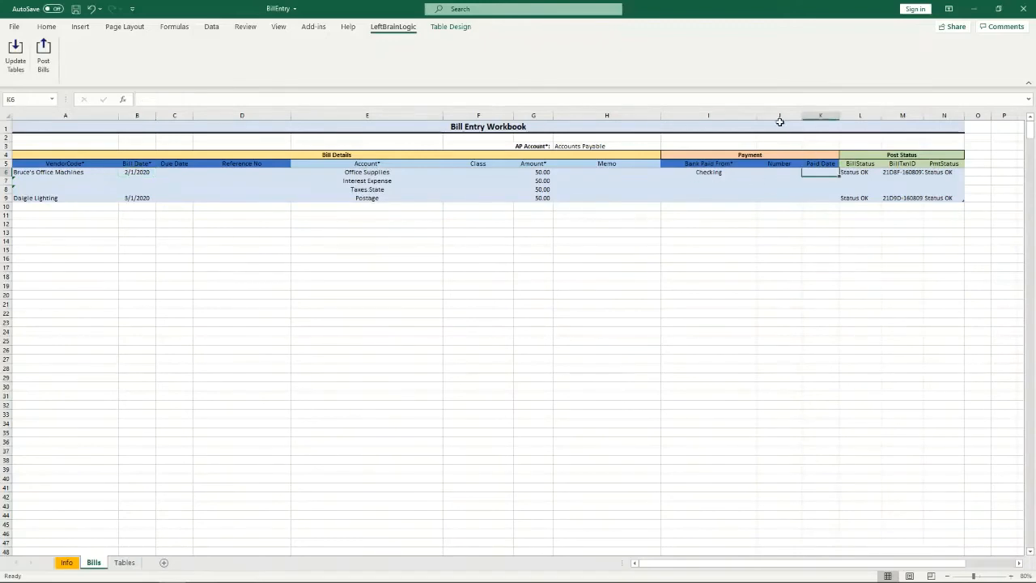
pyautogui.write('2')
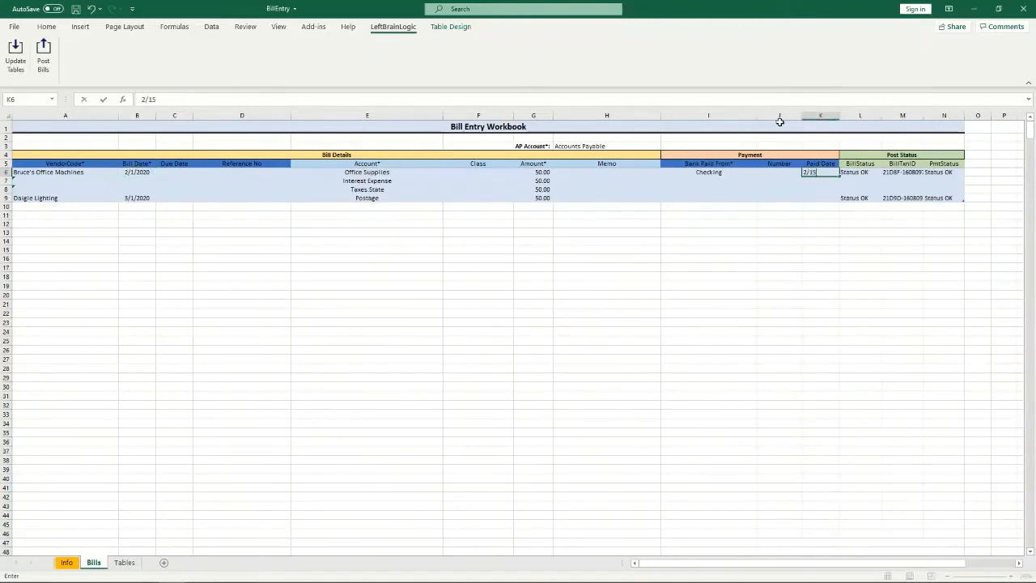
pyautogui.write('/15')
pyautogui.press('Return')
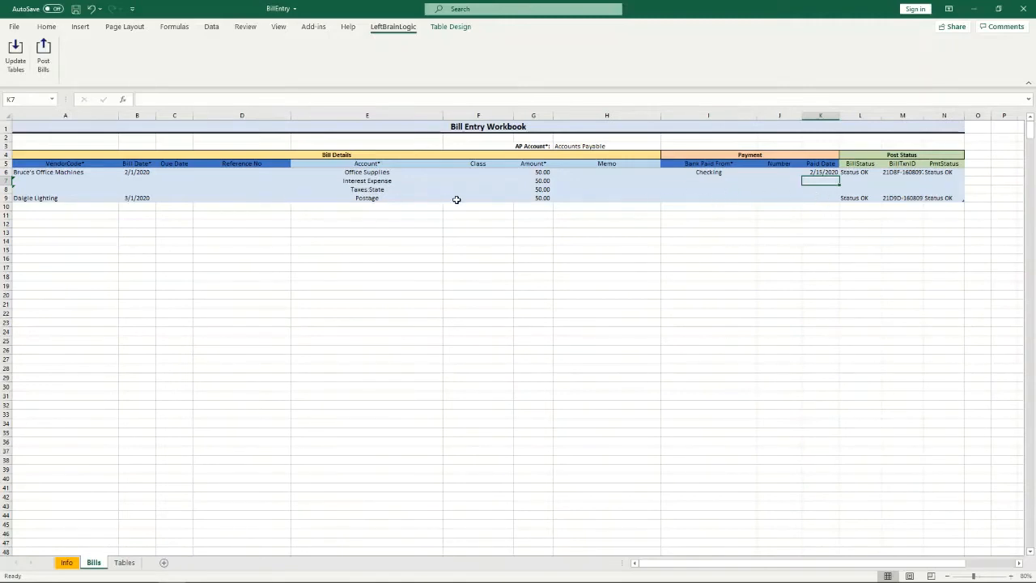
# - Examine the Post Status section for rows 6 to 9, including its BillStatus and PmtStatus columns
pyautogui.moveTo(901, 154); pyautogui.dragTo(901, 199)
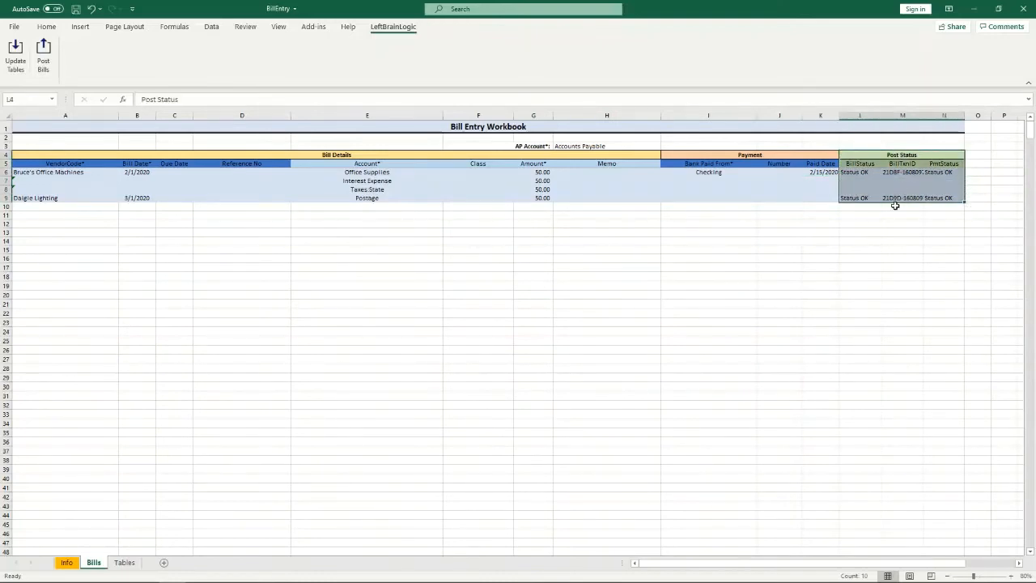
pyautogui.click(866, 173)
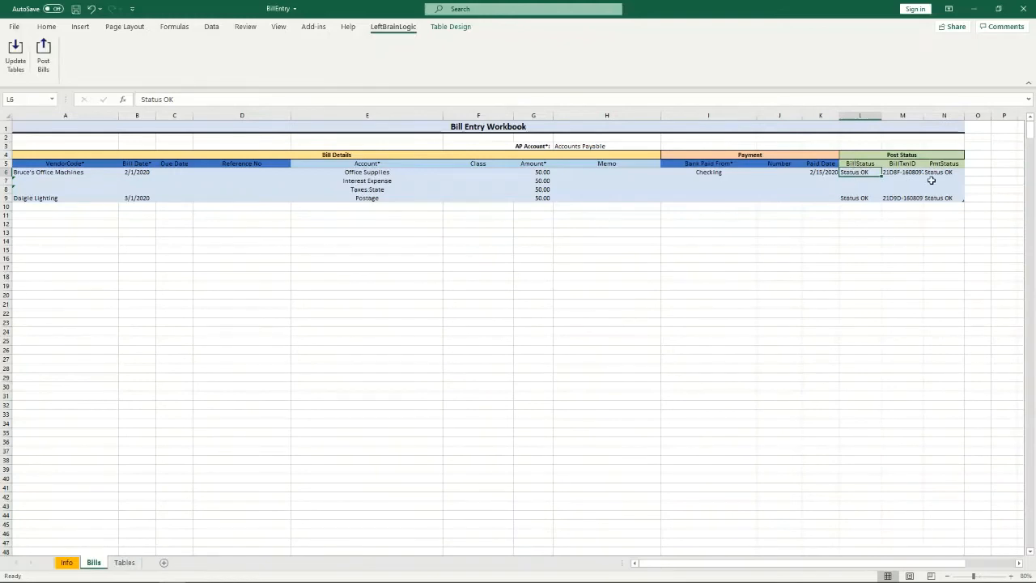
pyautogui.click(859, 163)
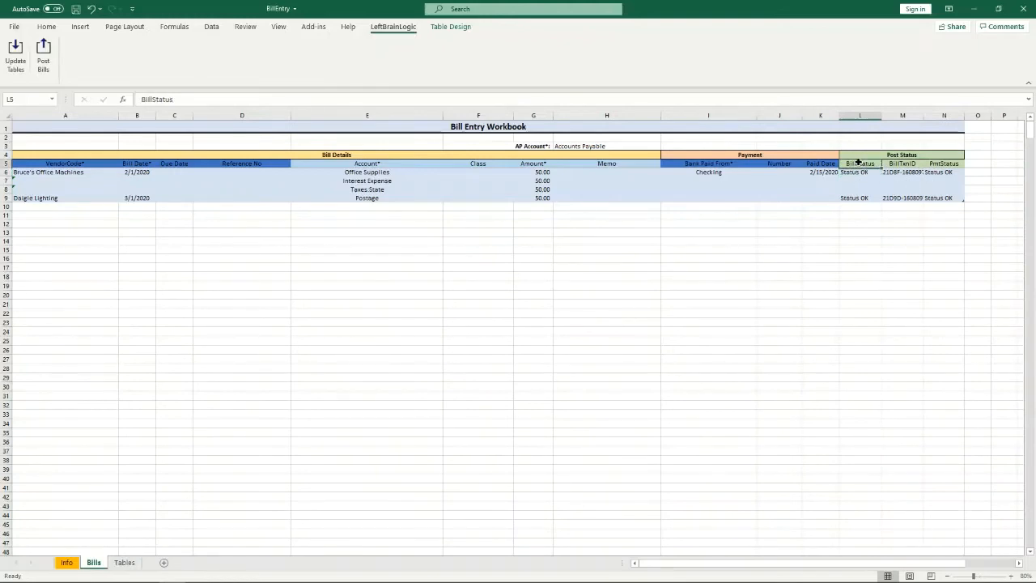
pyautogui.moveTo(859, 163); pyautogui.dragTo(859, 198)
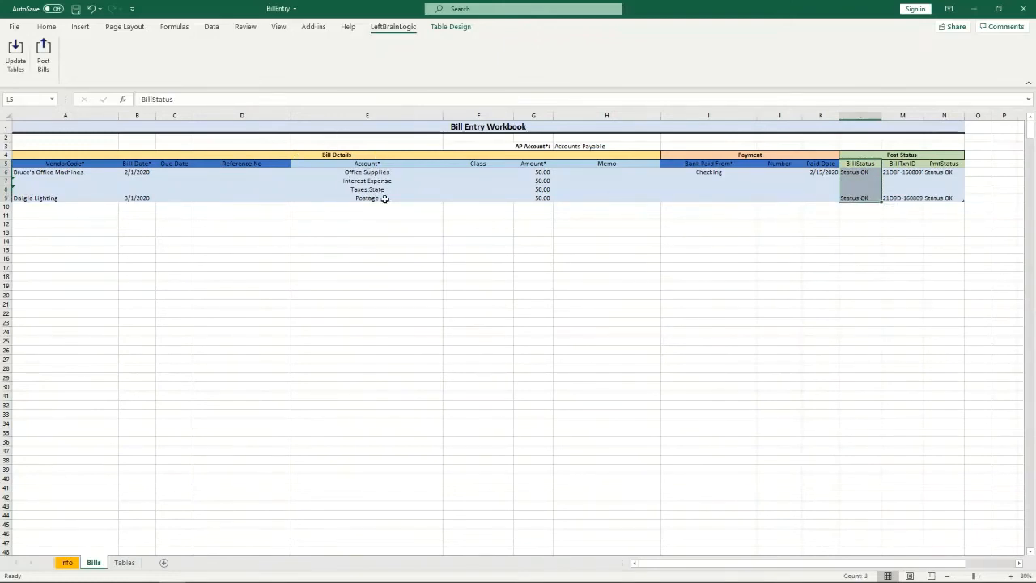
pyautogui.moveTo(944, 163); pyautogui.dragTo(950, 198)
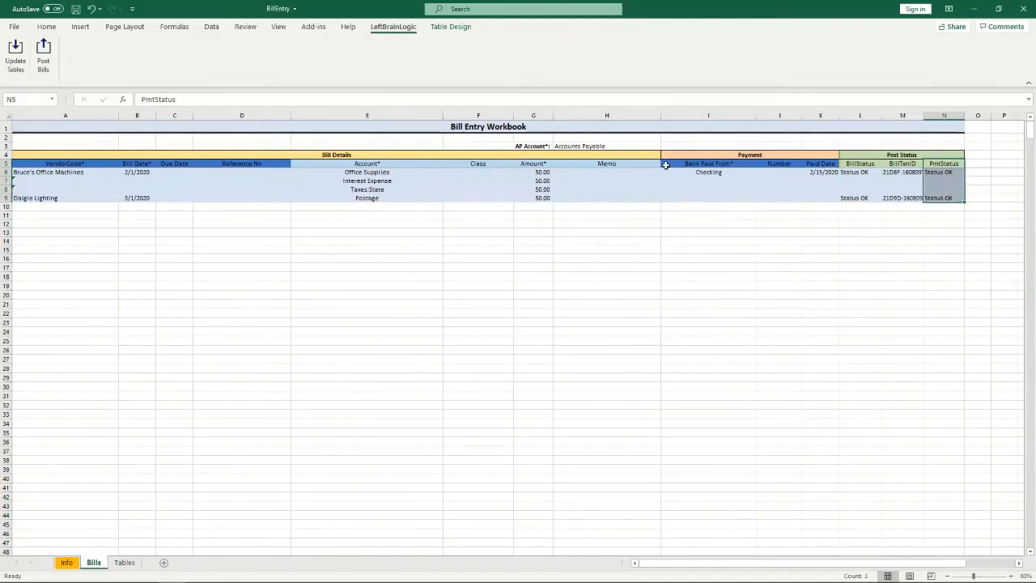
# - Clear the PmtStatus entry of the Daigle Lighting bill in row 9 and inspect its BillTxnID
pyautogui.click(940, 199)
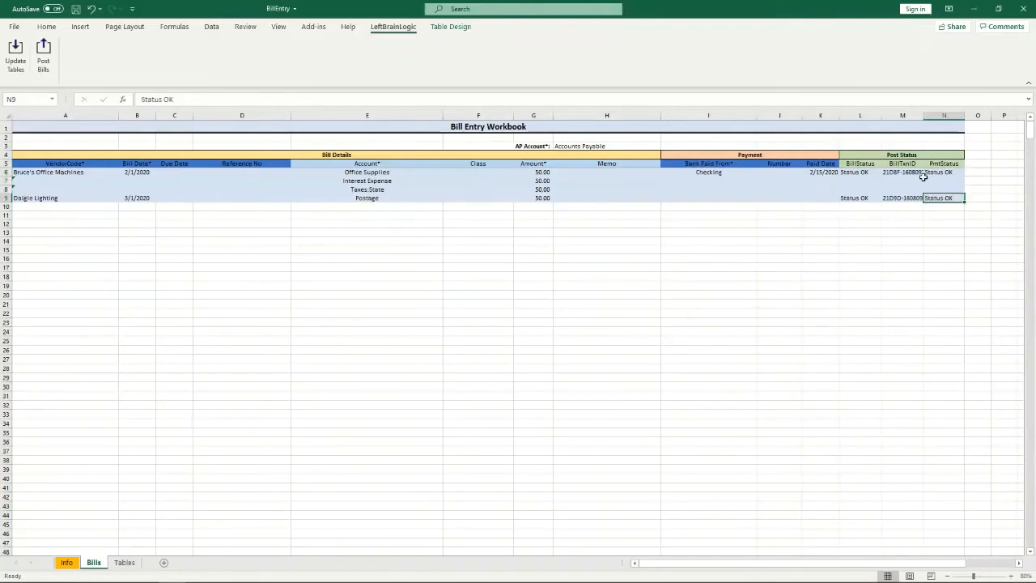
pyautogui.press('Delete')
pyautogui.press('Left')
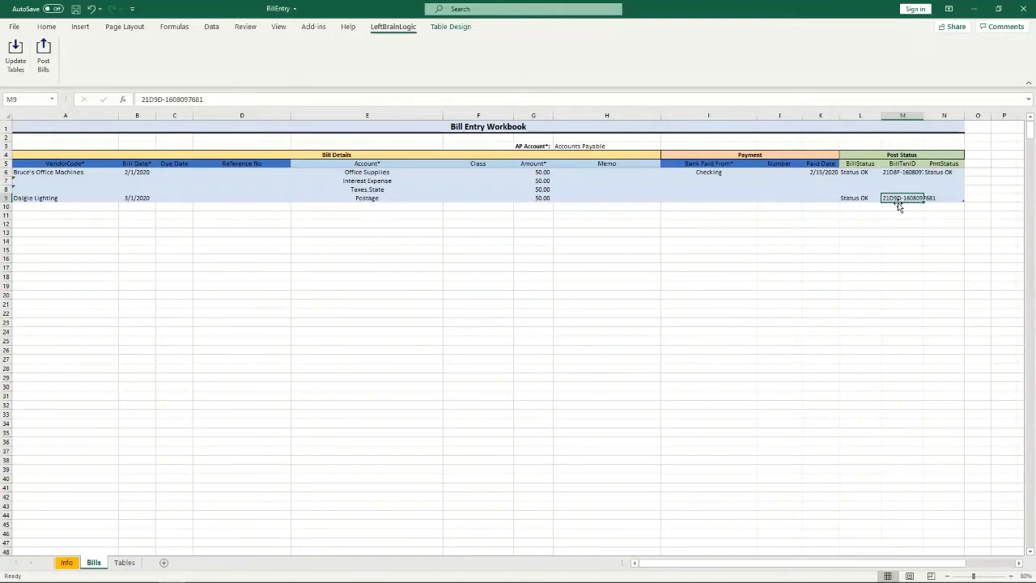
pyautogui.click(952, 199)
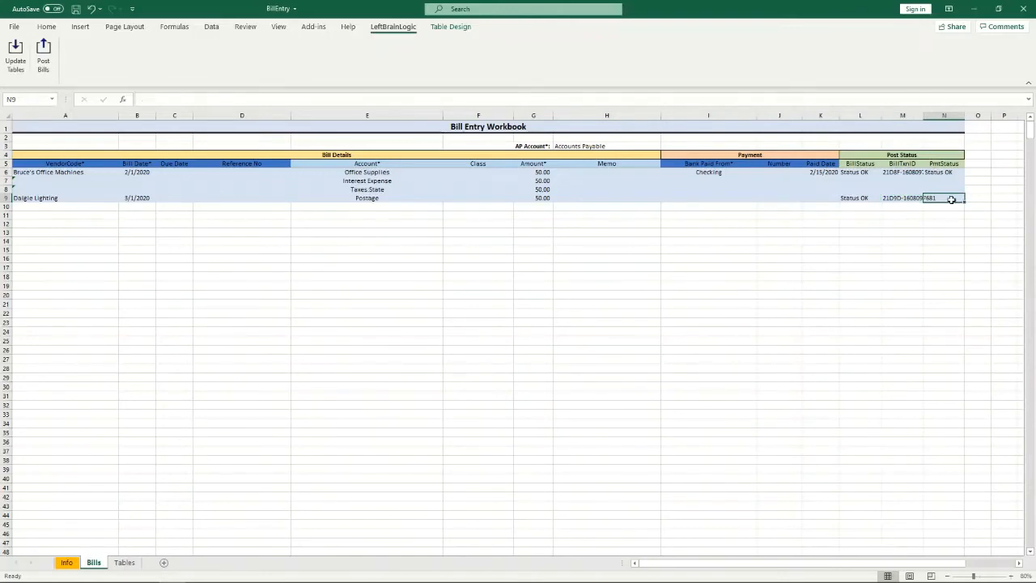
pyautogui.click(903, 200)
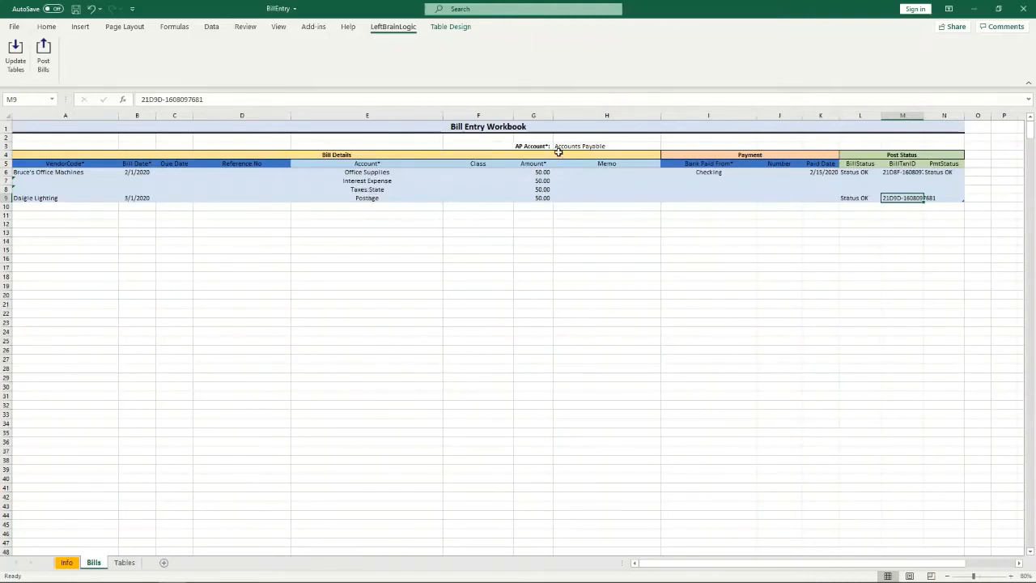
# - Reselect Accounts Payable as the AP Account and clear the AP Account cell
pyautogui.click(583, 146)
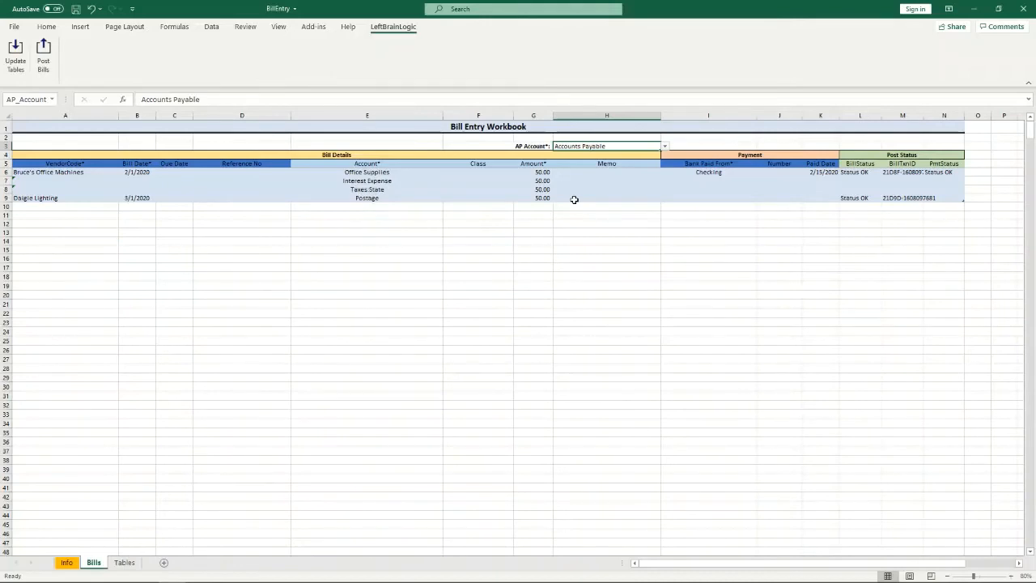
pyautogui.click(664, 147)
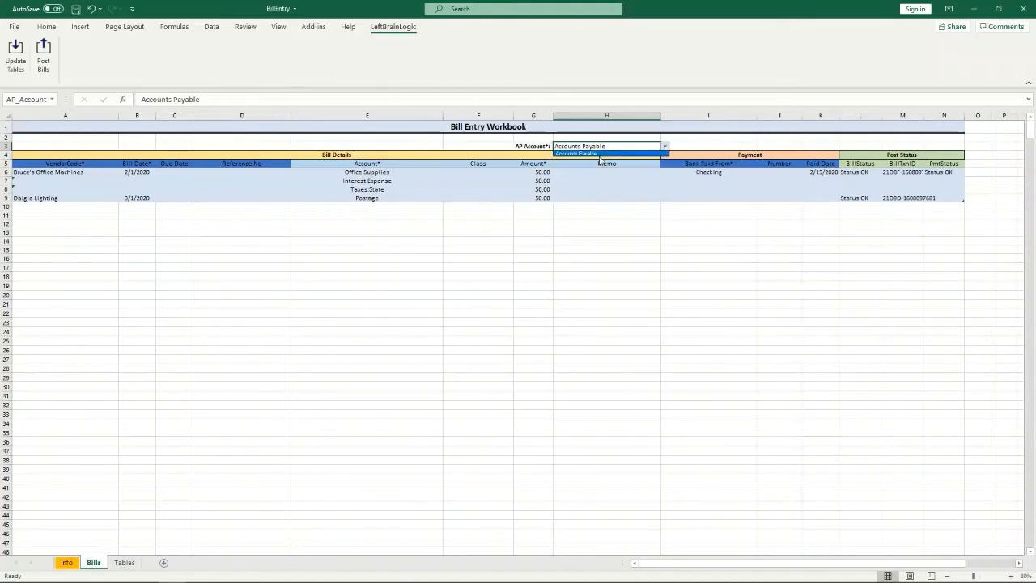
pyautogui.click(586, 154)
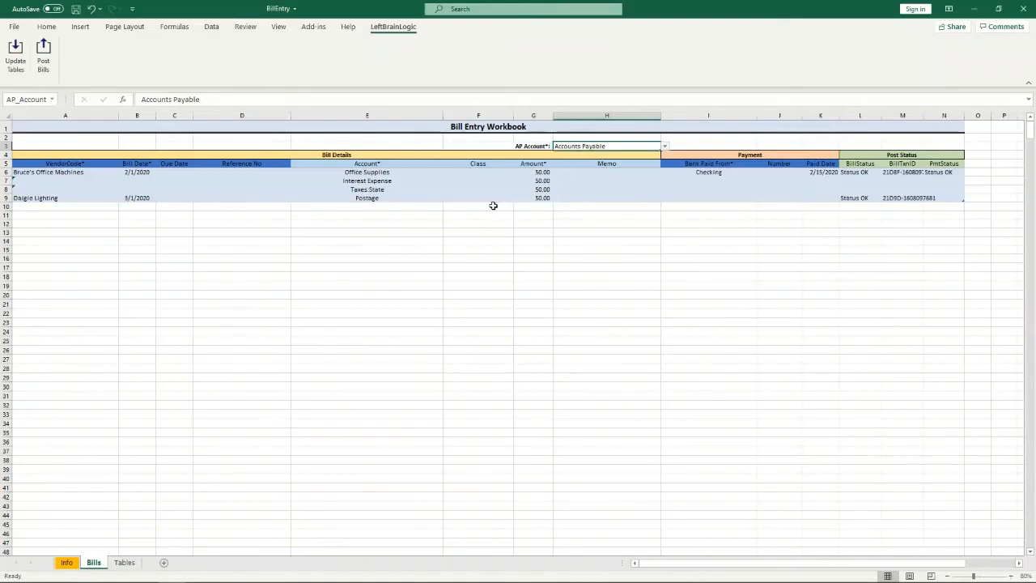
pyautogui.click(665, 145)
pyautogui.click(591, 154)
pyautogui.press('Delete')
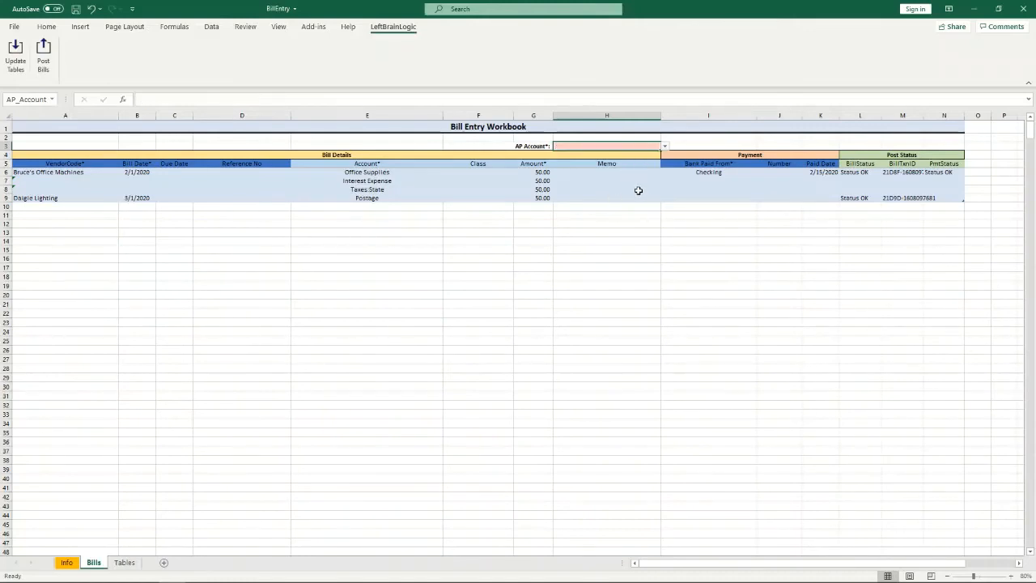
# - Clear the Post Status entries for rows 6 to 9 and try to post the bills without an AP Account, checking the first bill's BillStatus
pyautogui.moveTo(860, 171); pyautogui.dragTo(941, 197)
pyautogui.press('Delete')
pyautogui.click(814, 233)
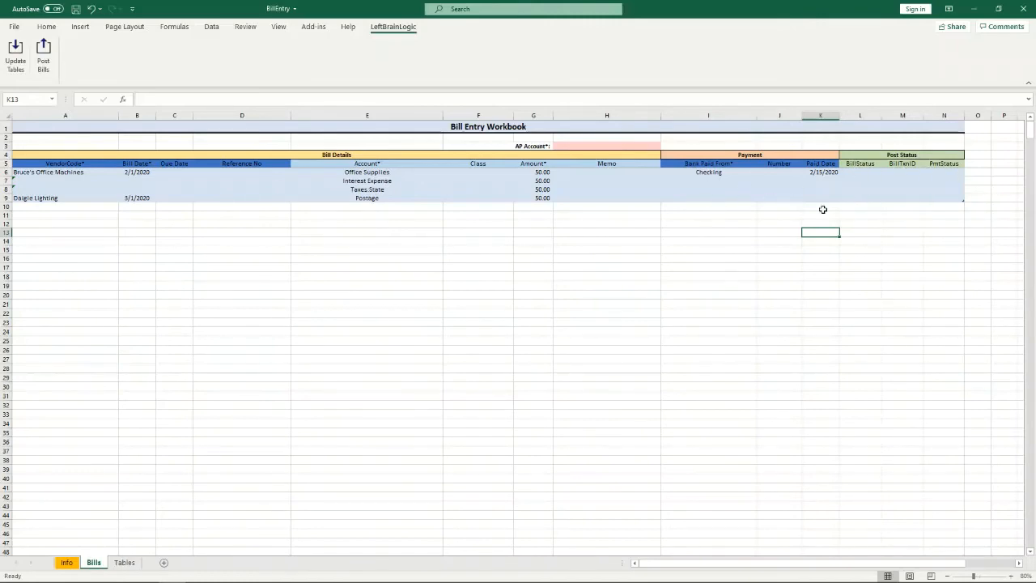
pyautogui.click(43, 56)
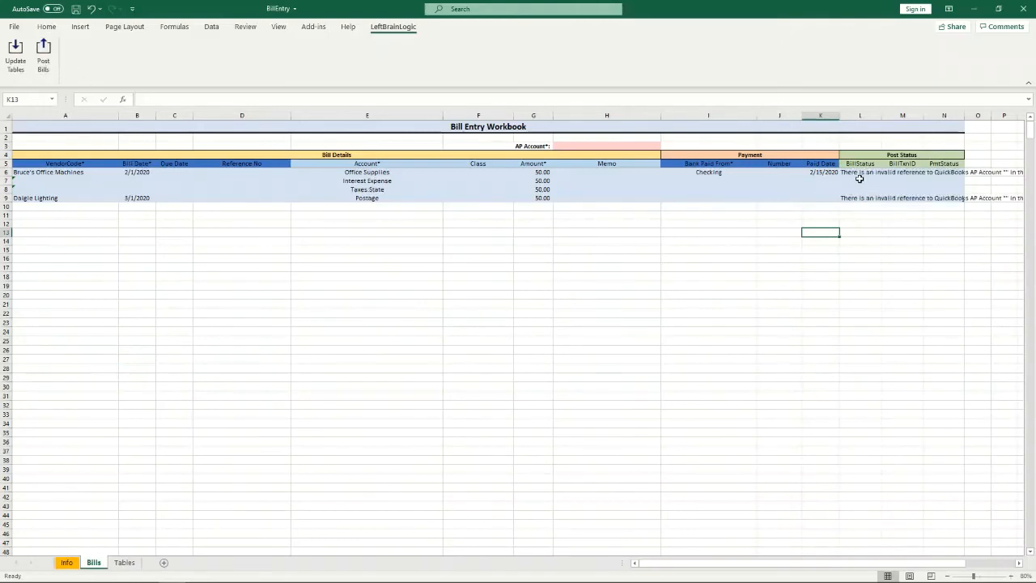
pyautogui.click(859, 173)
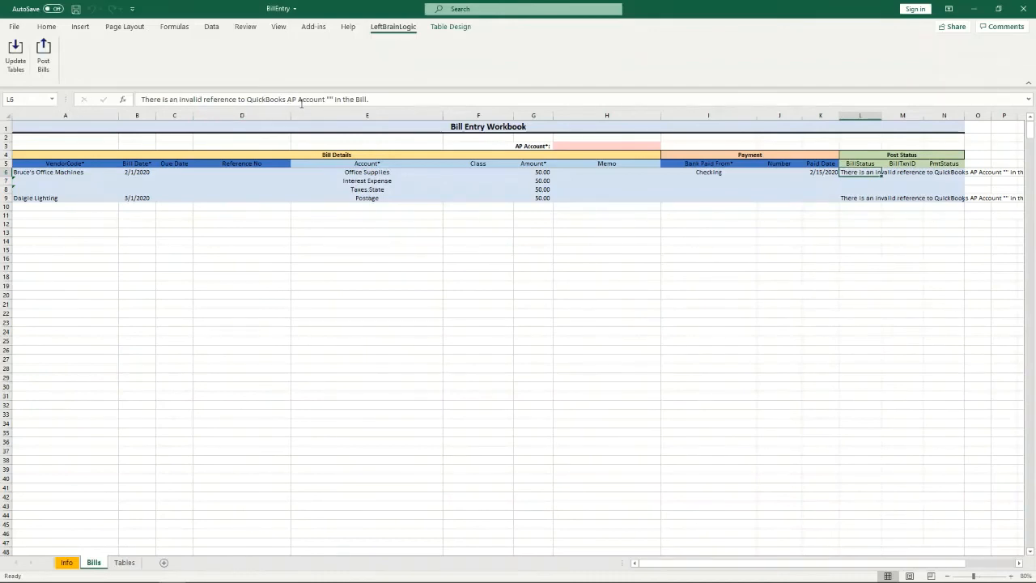
# - Set the AP Account to Accounts Payable and post the bills again, checking the Daigle Lighting bill's Bank Paid From and PmtStatus cells
pyautogui.click(577, 147)
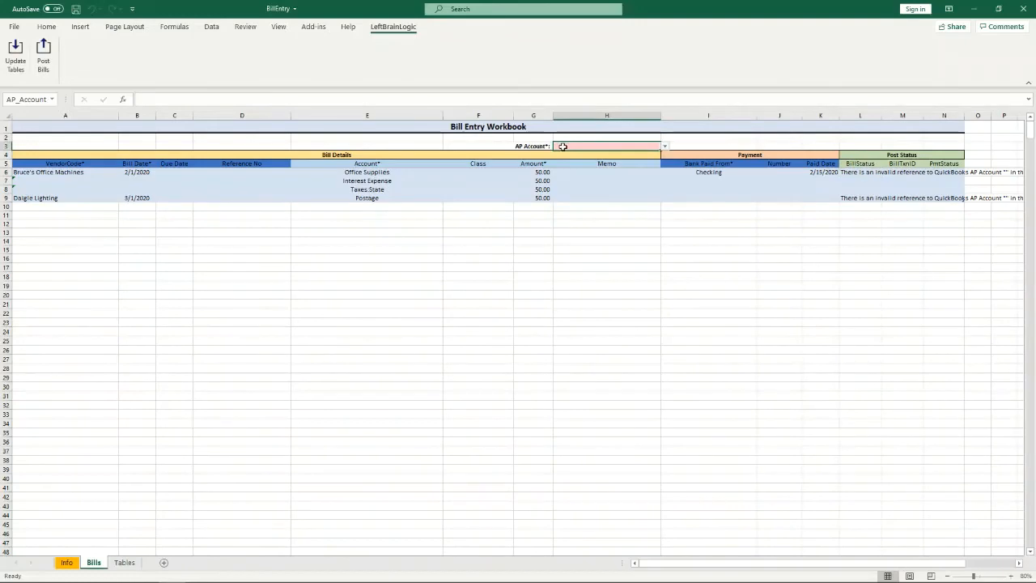
pyautogui.click(665, 147)
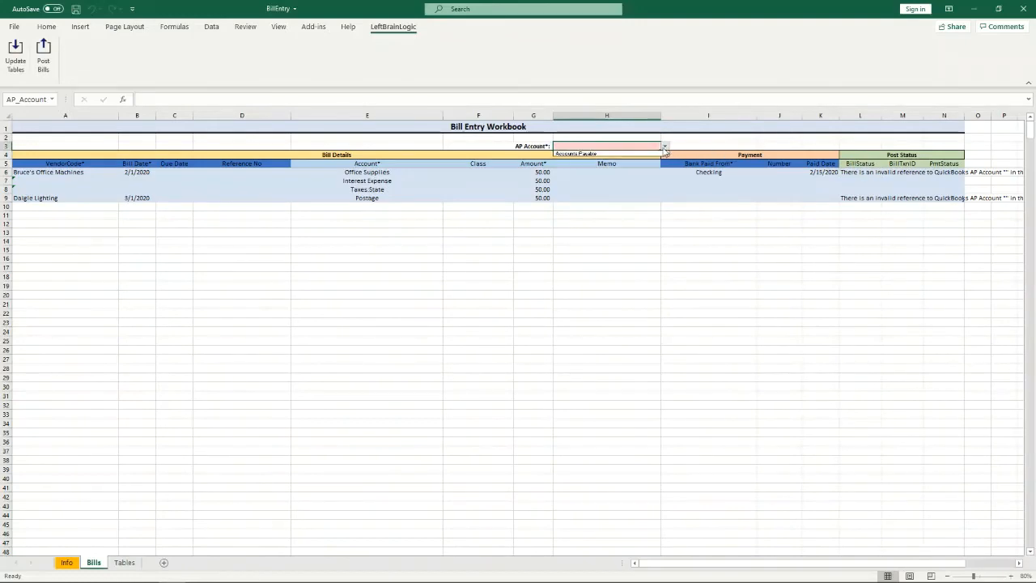
pyautogui.click(585, 159)
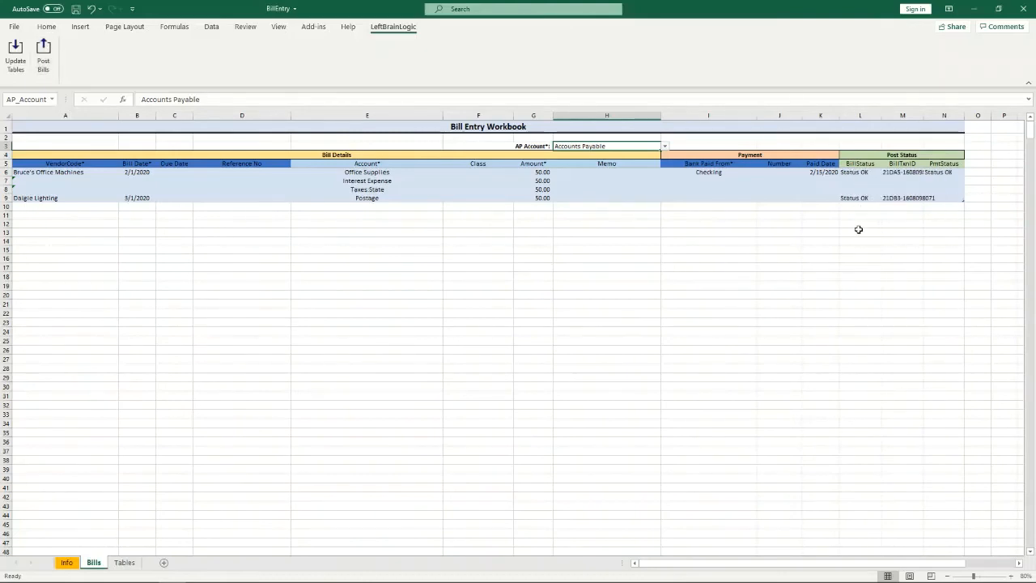
pyautogui.click(693, 198)
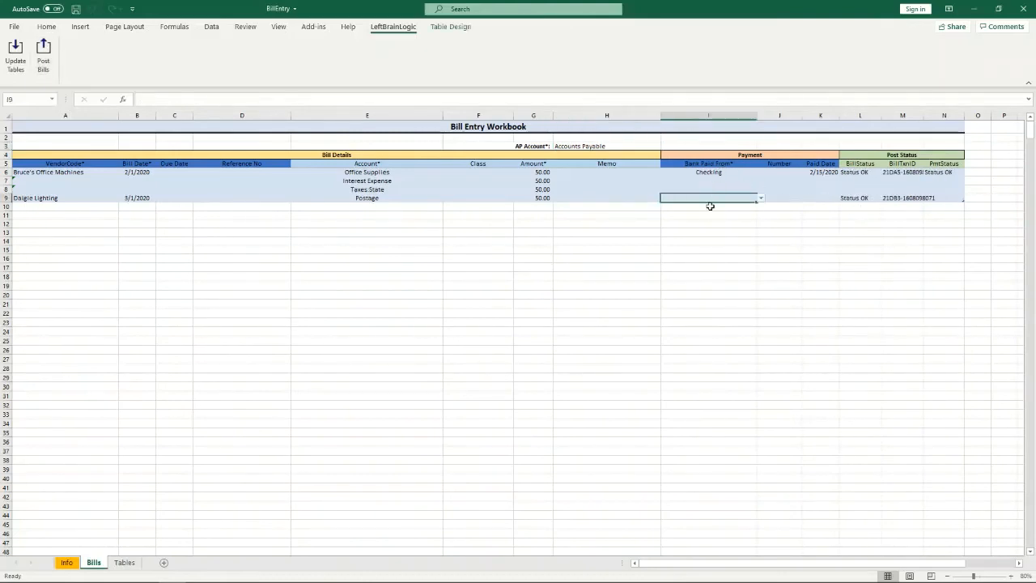
pyautogui.click(952, 196)
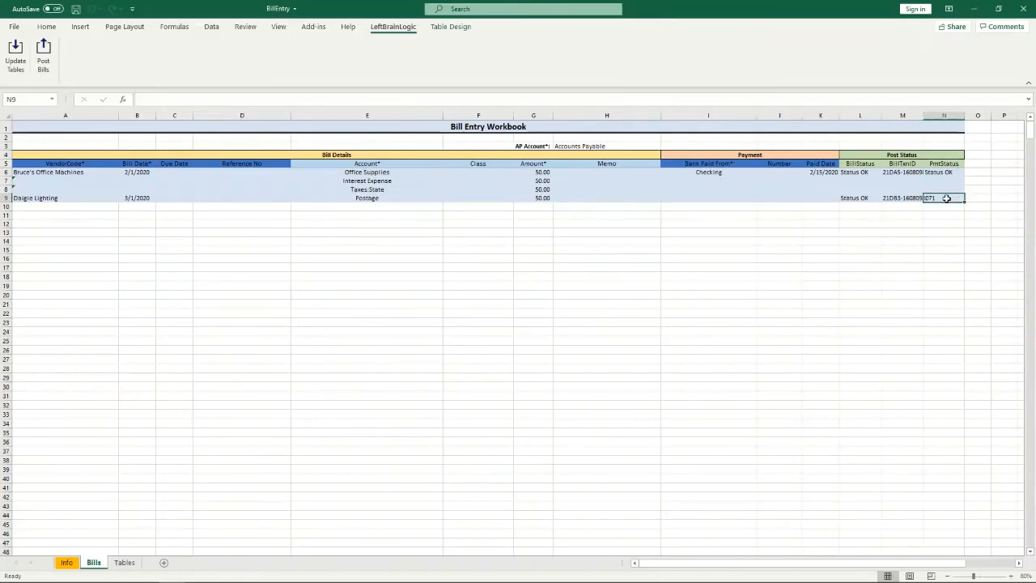